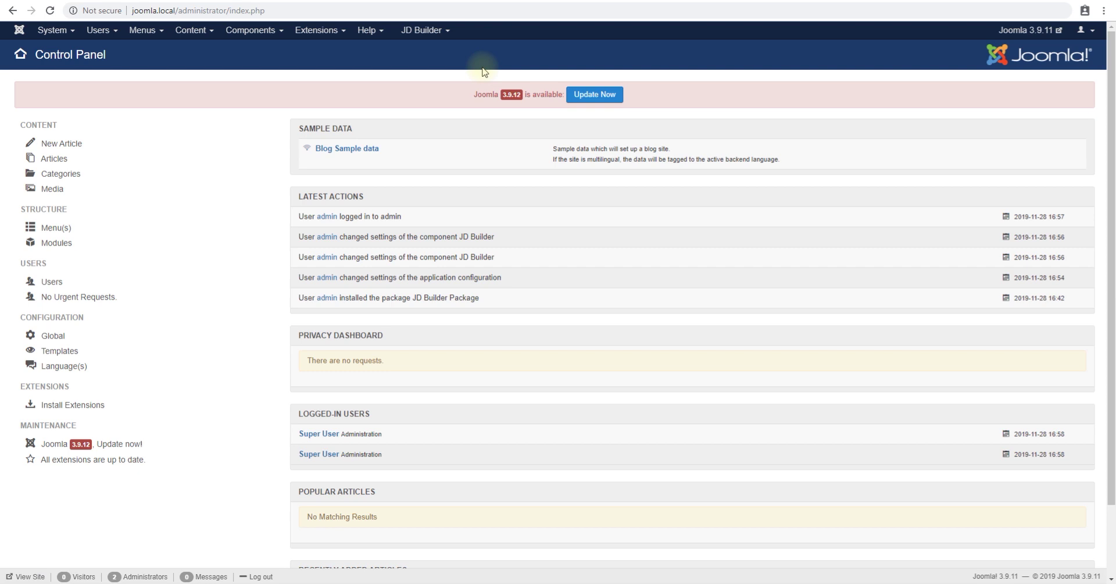
Open the JD Builder dropdown from the administrator top bar
left_click(427, 30)
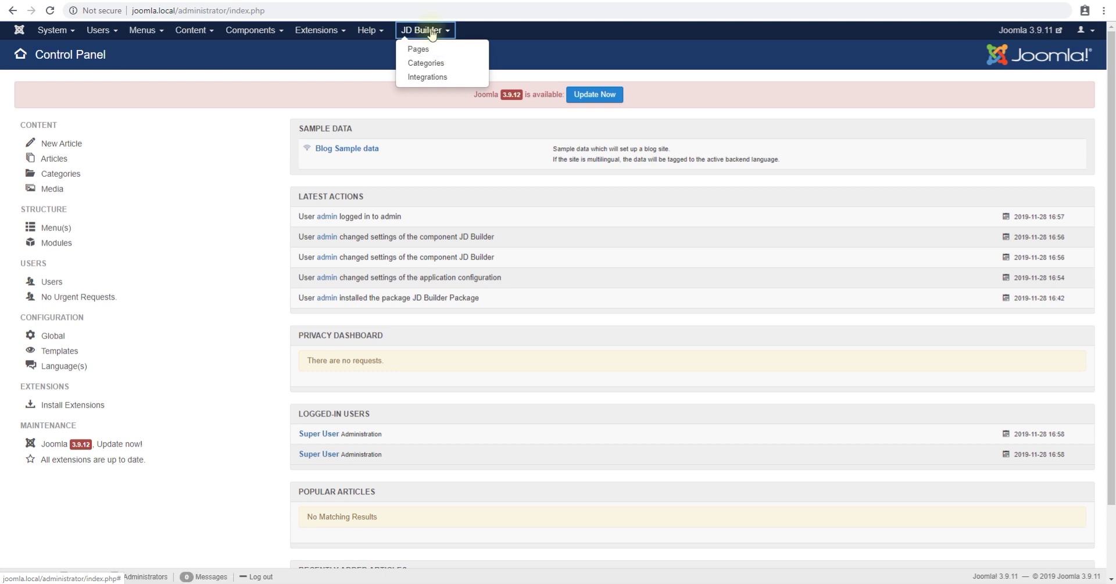
Switch the Joomla Articles integration to ON on JD Builder's Integrations page
left_click(433, 77)
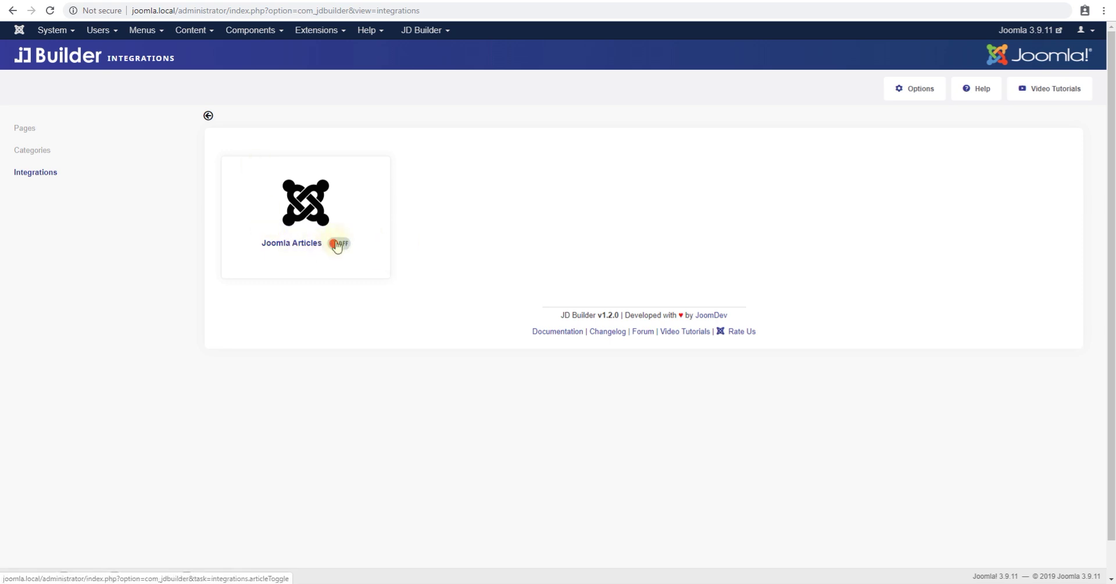
left_click(339, 246)
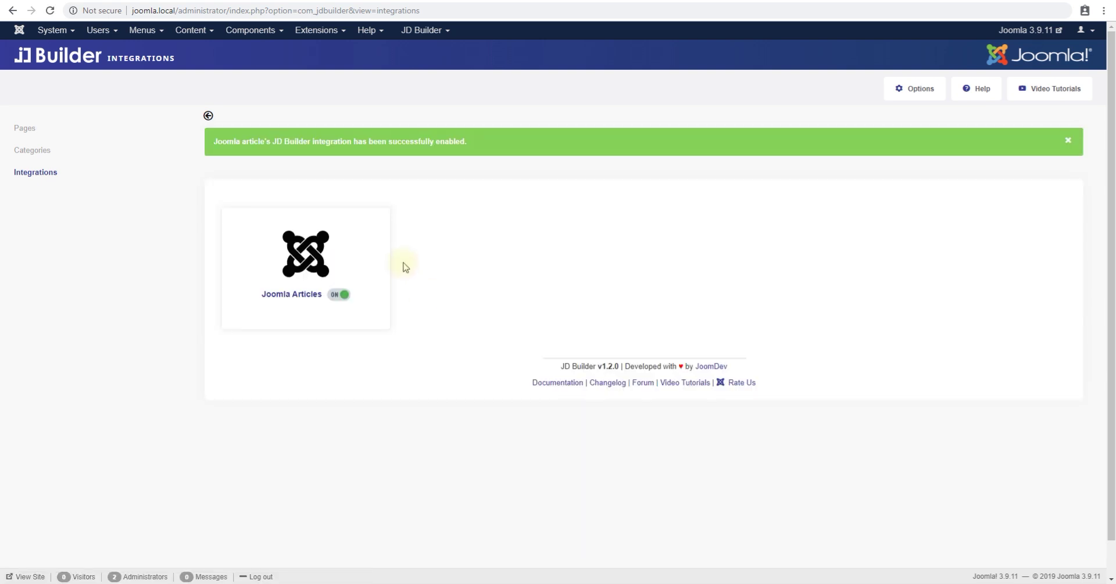
Start a new article in Content > Articles titled 'test article'
left_click(191, 31)
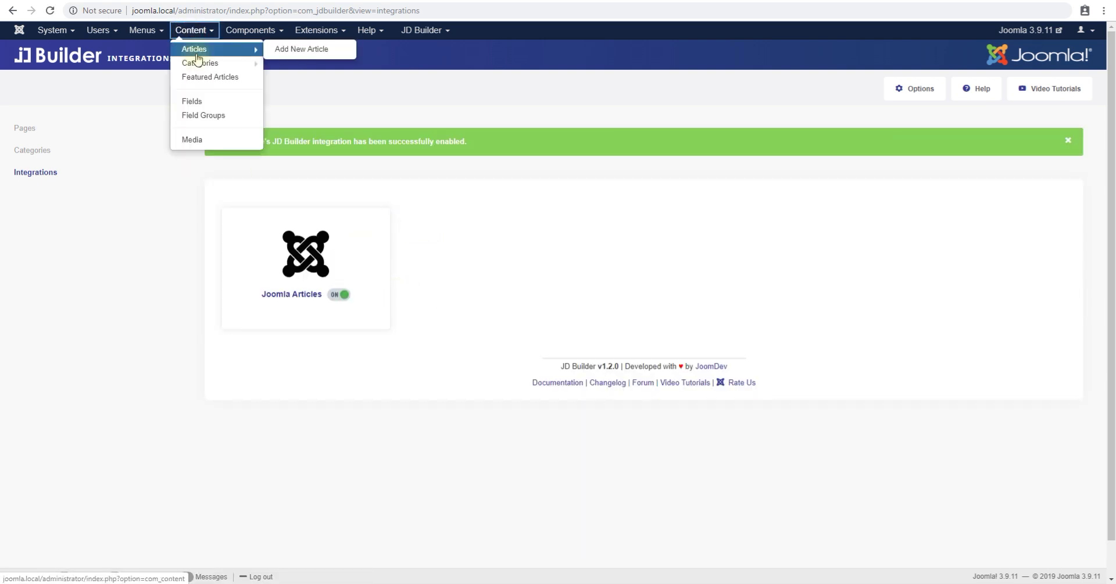
left_click(197, 52)
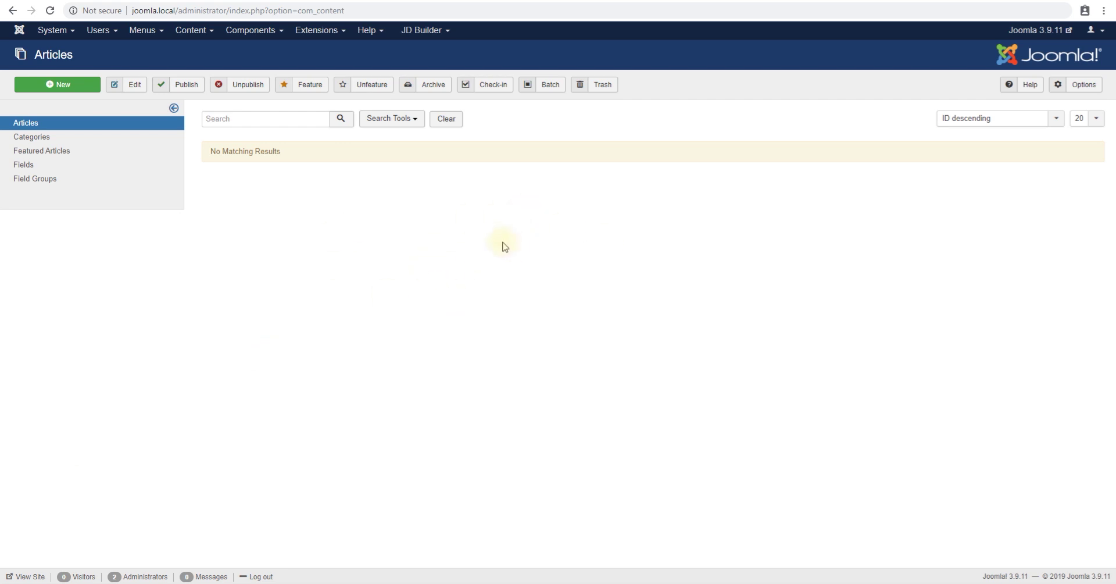
left_click(64, 84)
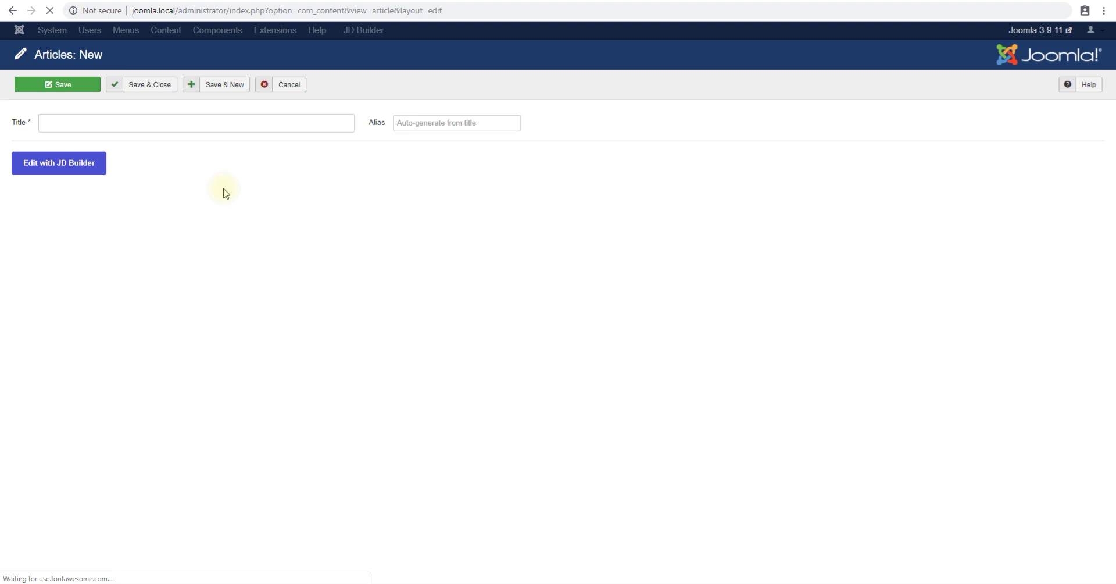
left_click(135, 117)
type("t")
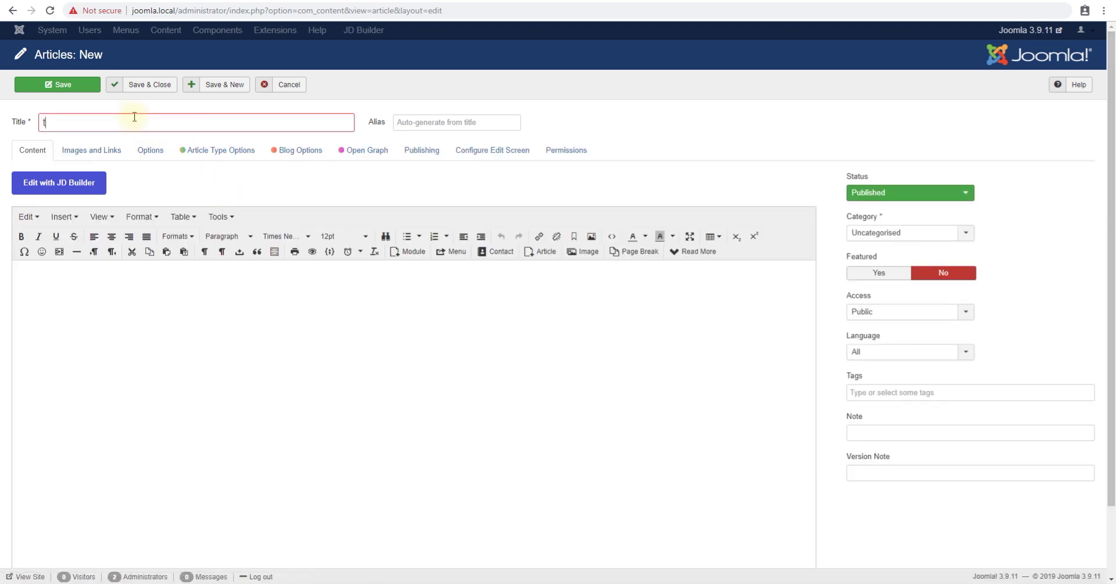
type("est arti")
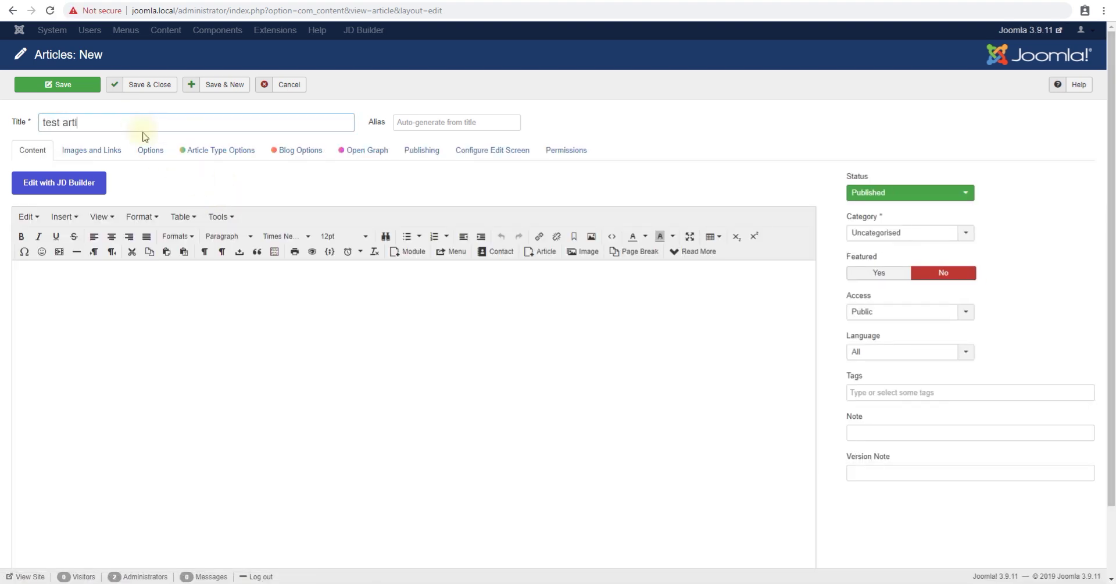
type("cle")
Copy the title into the body as 'test article', then save, close and dismiss the message
key("ctrl+a")
key("ctrl+c")
left_click(192, 351)
key("ctrl+v")
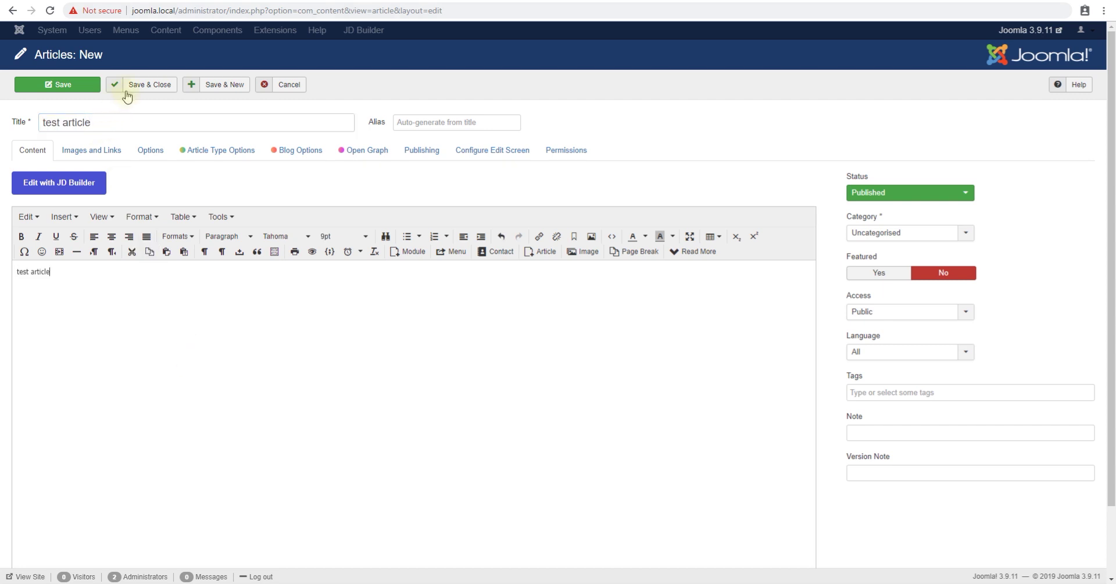
left_click(128, 90)
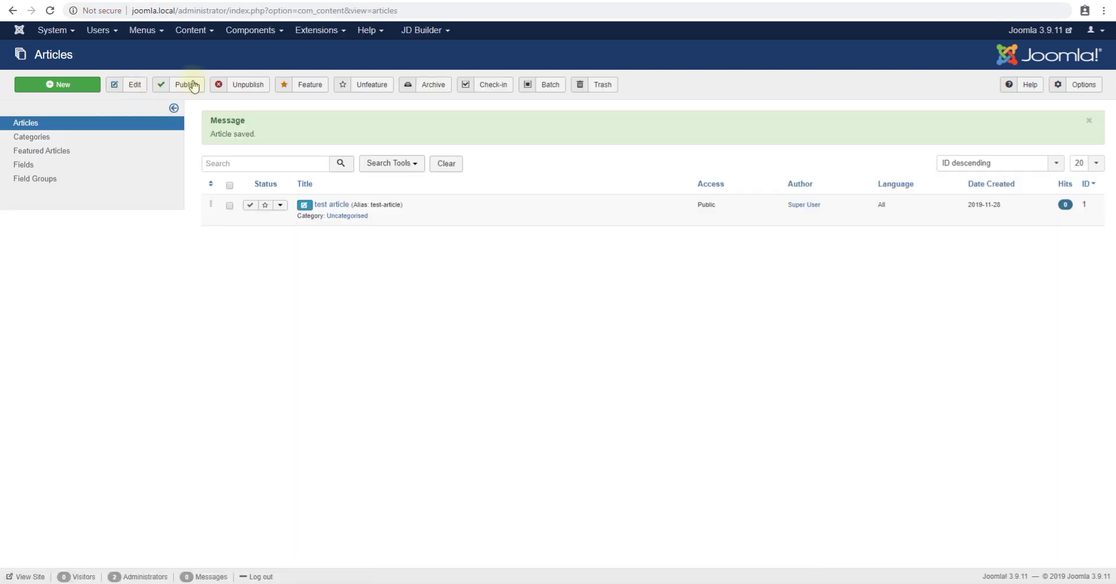
left_click(1091, 125)
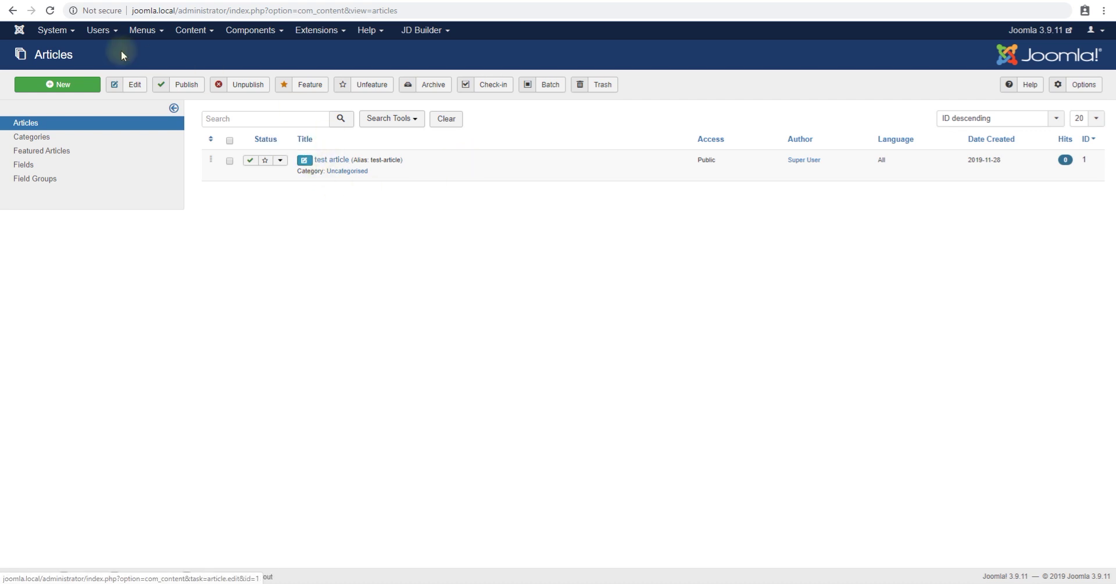
Start a new Main Menu item titled 'test menu item'
left_click(141, 30)
mouse_move(206, 107)
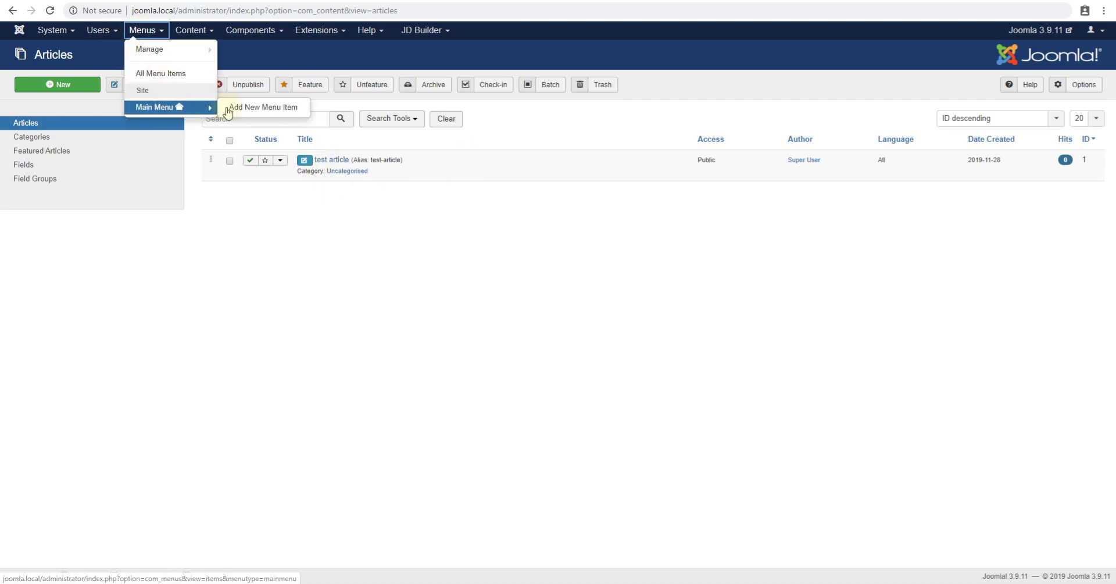
left_click(263, 108)
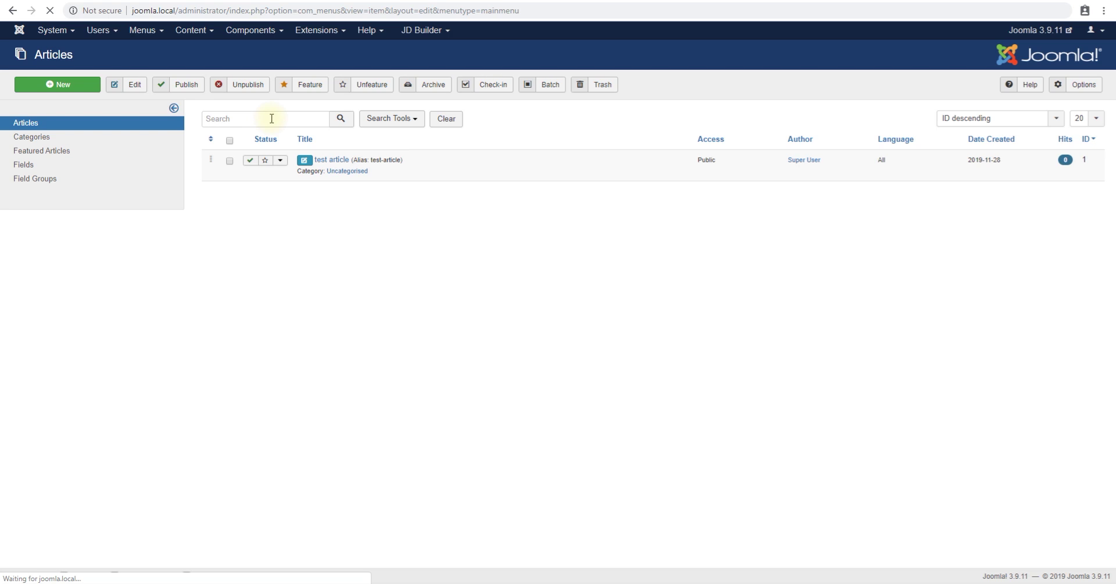
left_click(202, 140)
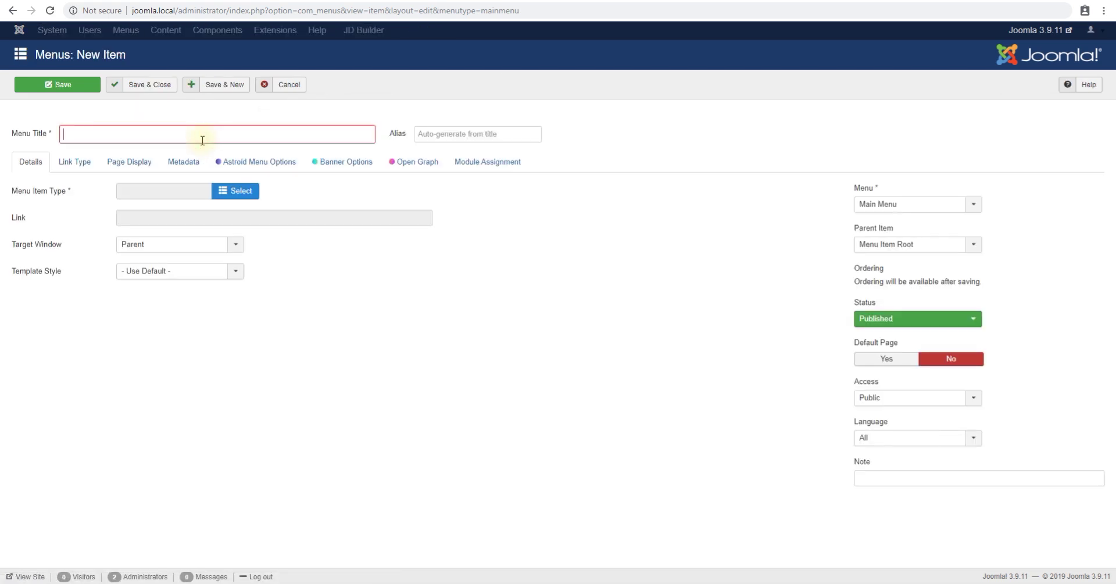
type("test menu item")
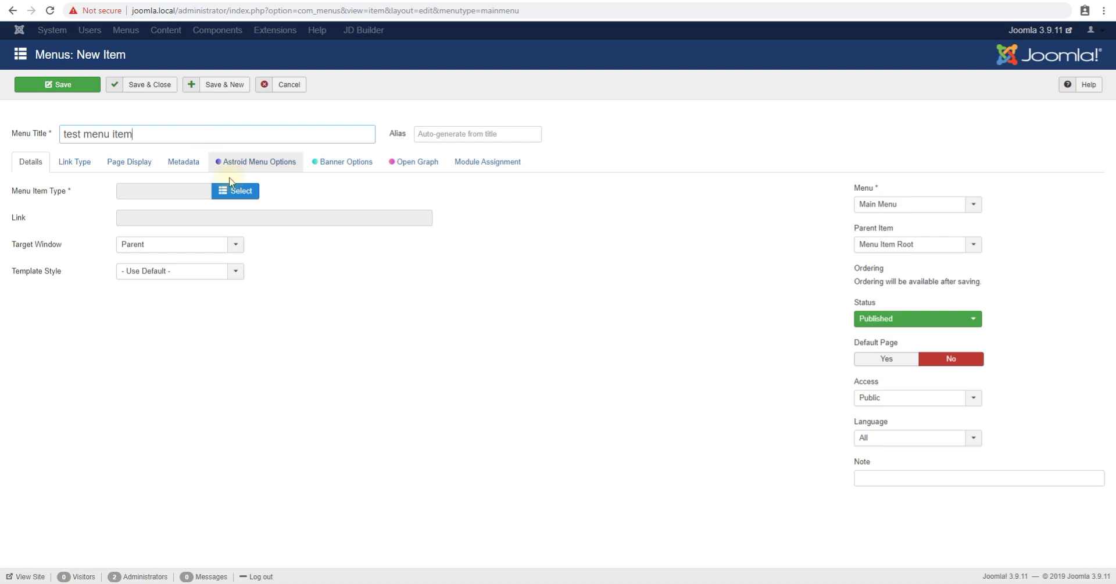
Set the item type to Articles > Single Article showing 'test article', and save it
left_click(234, 191)
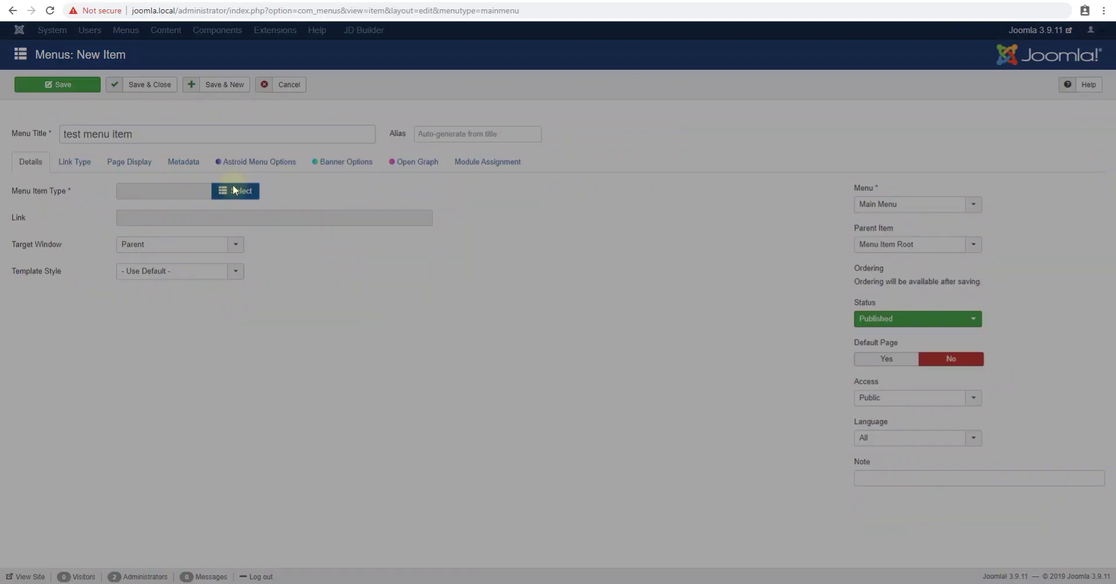
left_click(154, 100)
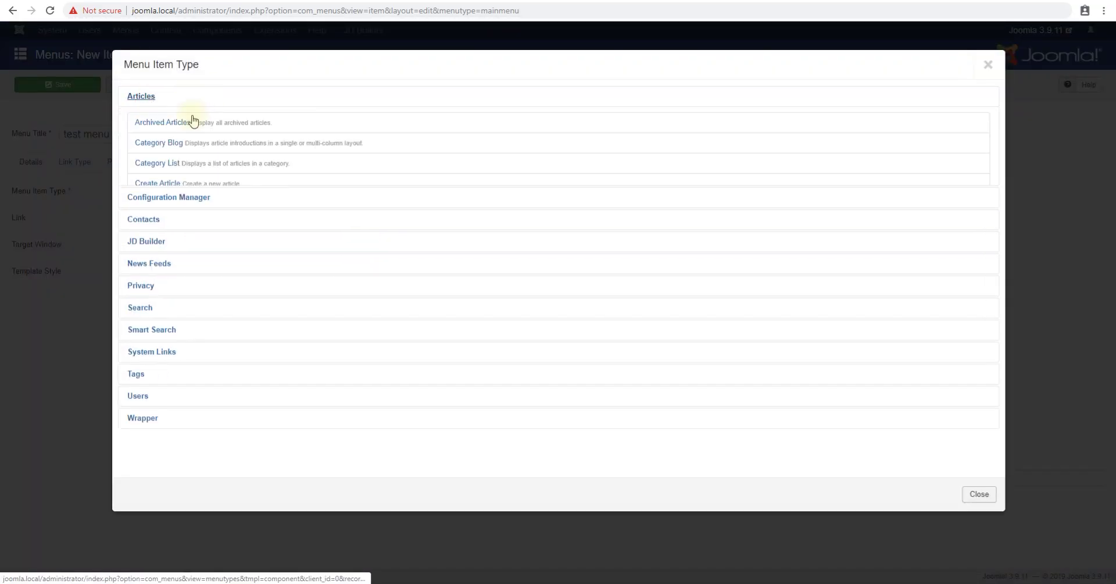
left_click(170, 243)
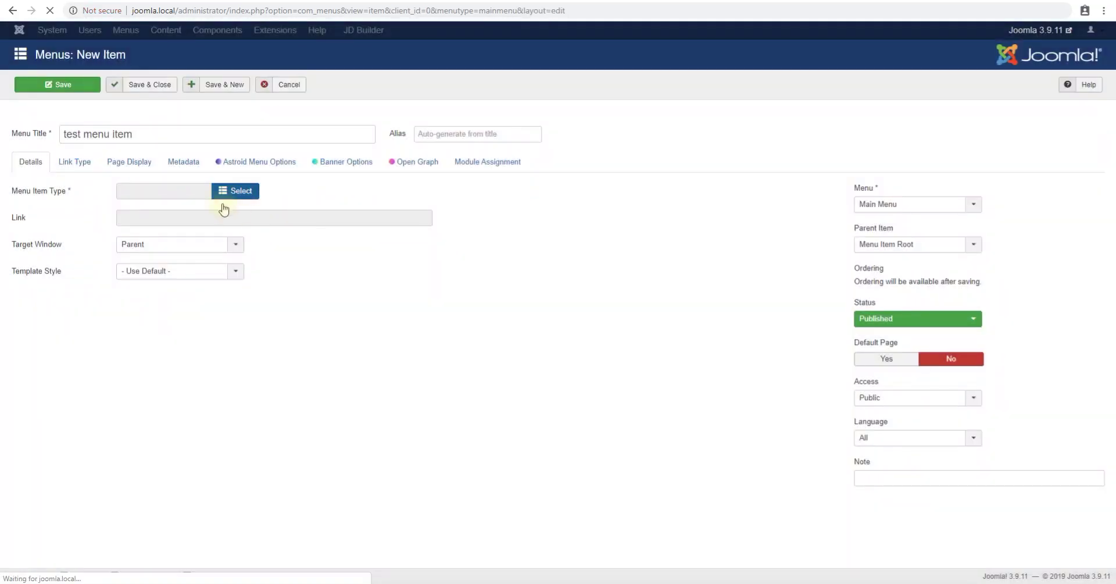
left_click(237, 219)
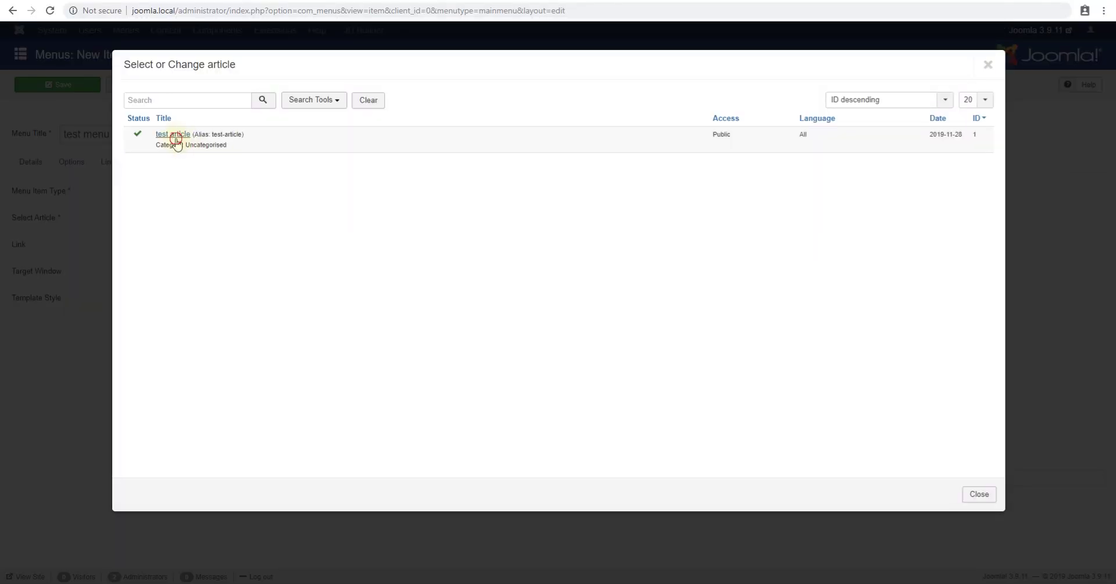
left_click(168, 141)
left_click(136, 86)
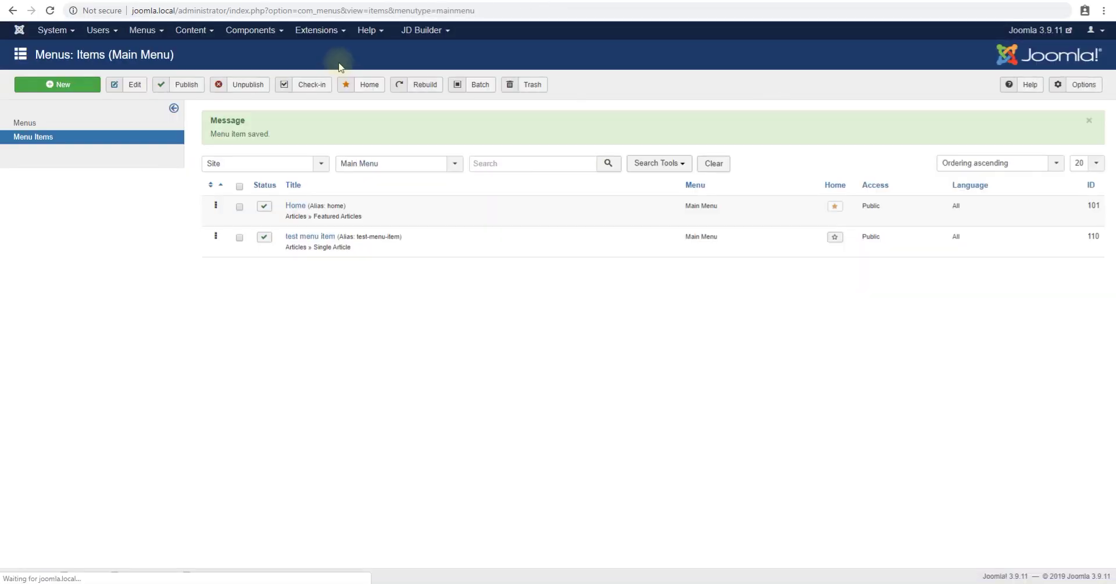
Open the live site, reload it, and visit the 'test menu item' page before returning to admin
left_click(1027, 29)
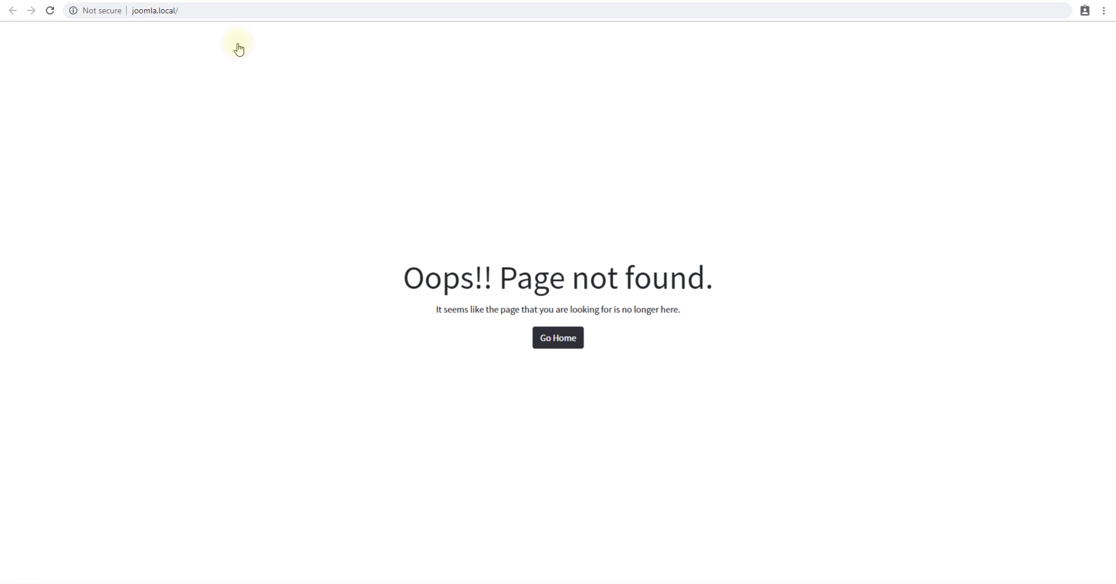
key("ctrl+shift+Tab")
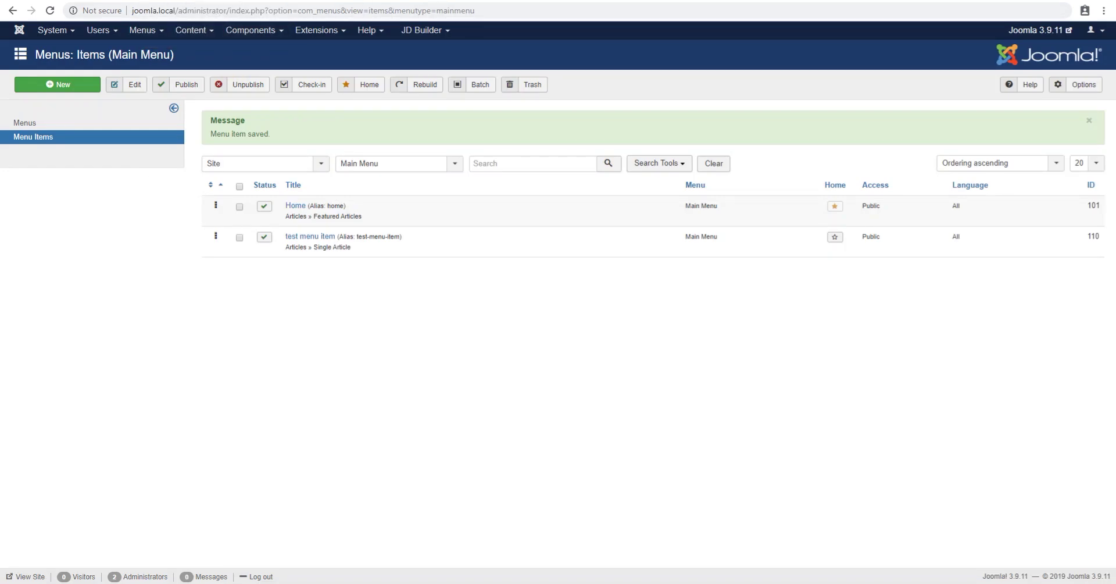
left_click(234, 3)
key("F5")
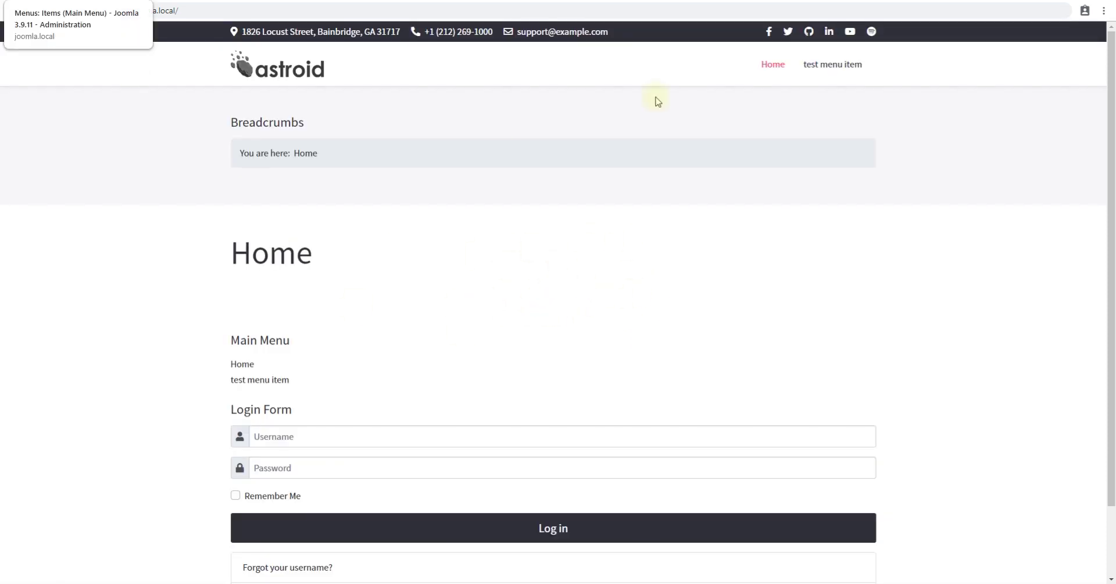
left_click(837, 68)
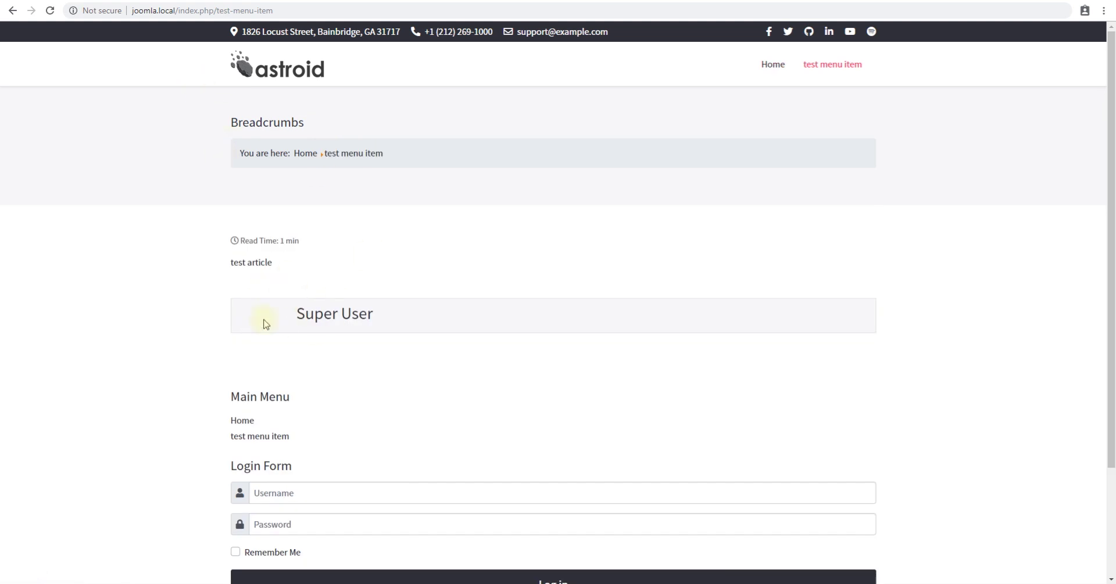
key("ctrl+Tab")
Navigate to the Content > Articles list
left_click(255, 30)
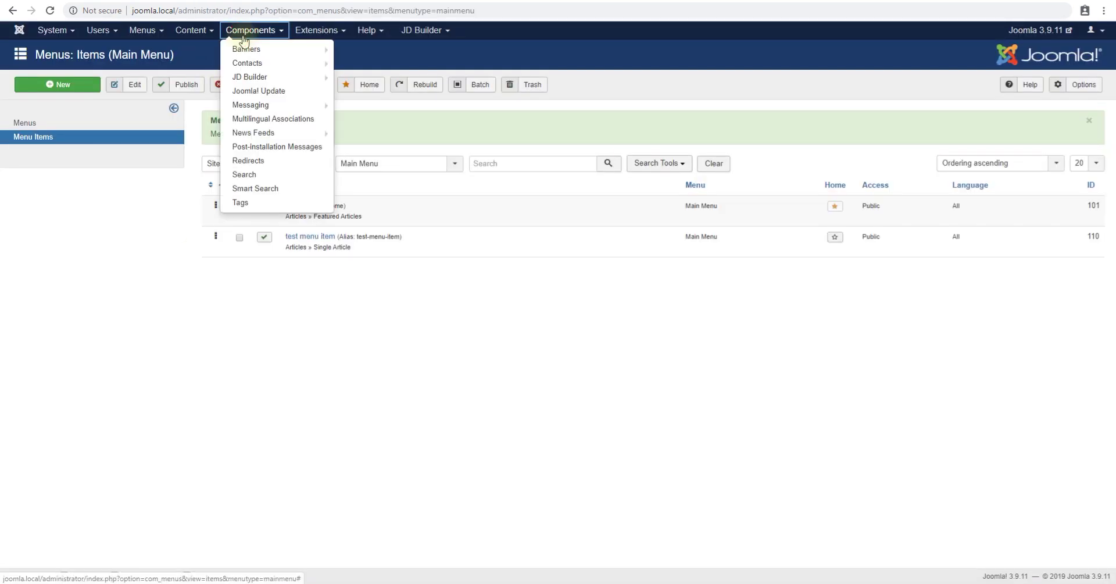
left_click(424, 30)
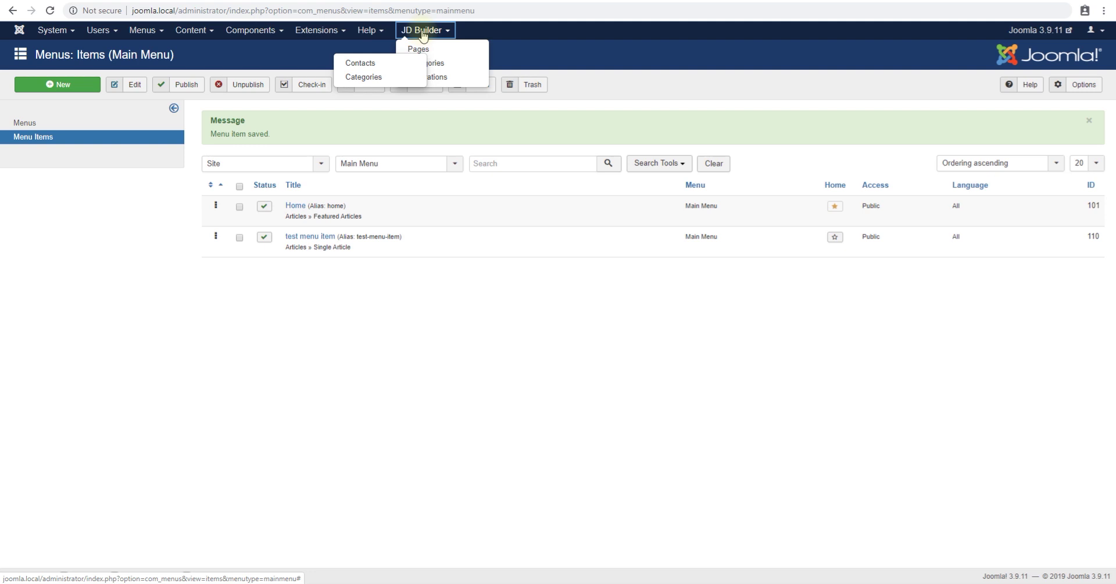
left_click(426, 50)
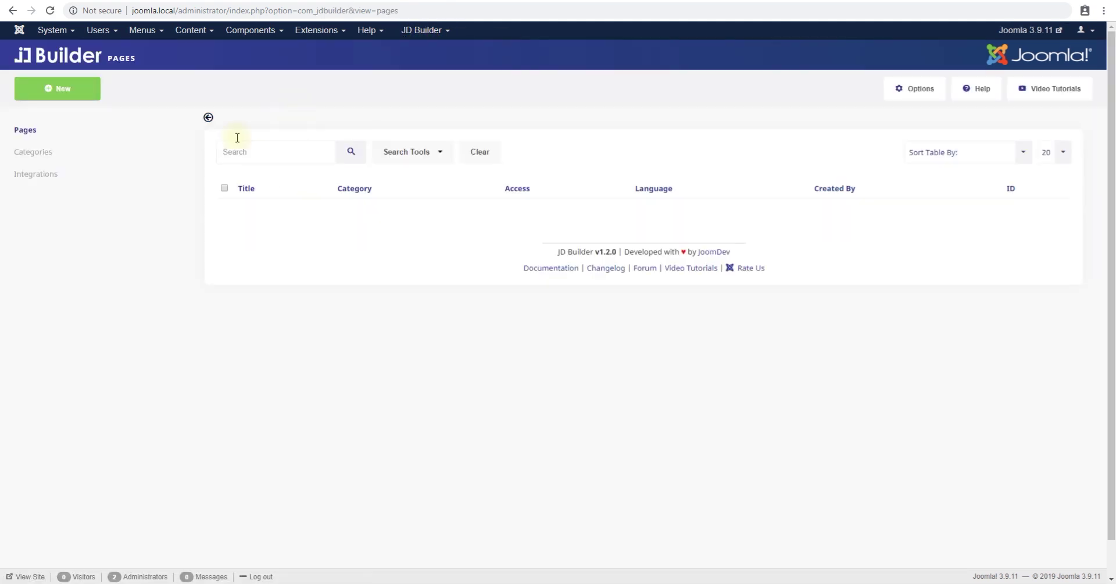
left_click(195, 35)
left_click(189, 44)
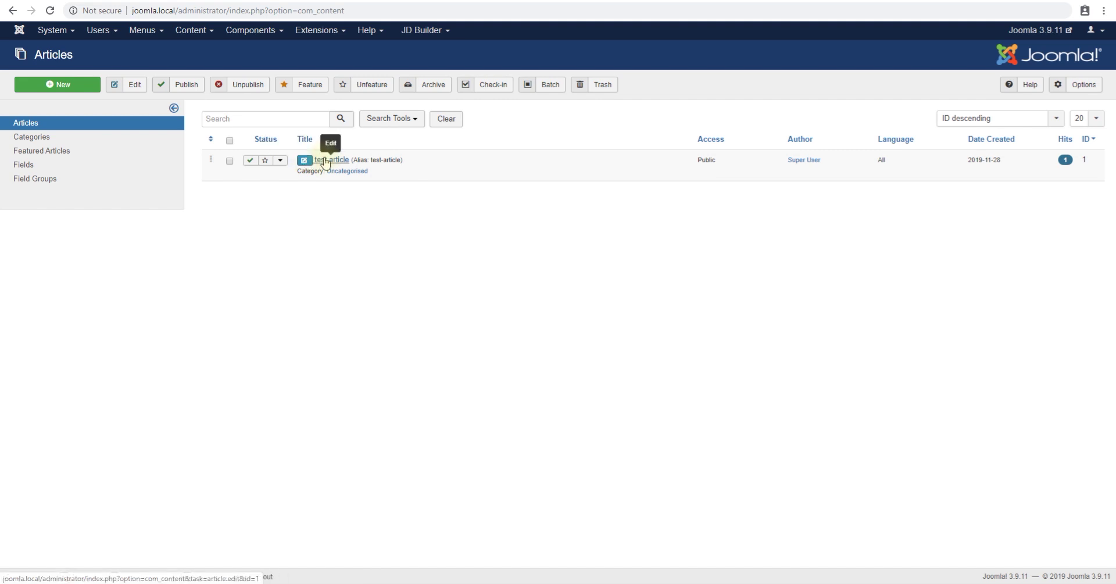
Replace test article's body text with 'This is my article content' and save
left_click(320, 161)
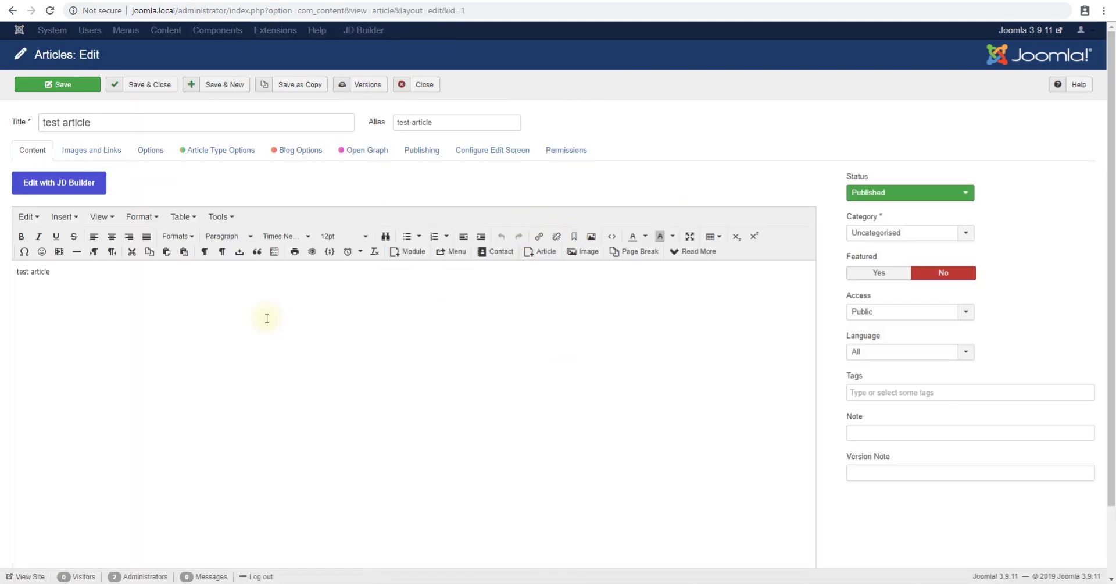
left_click(280, 315)
key("ctrl+a")
type("Thi")
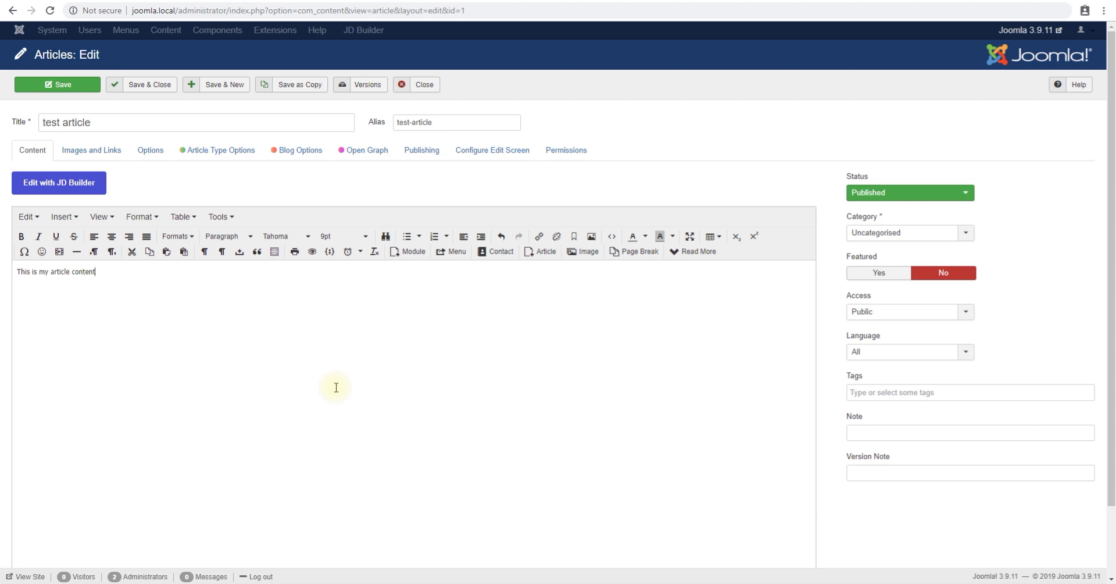
left_click(75, 84)
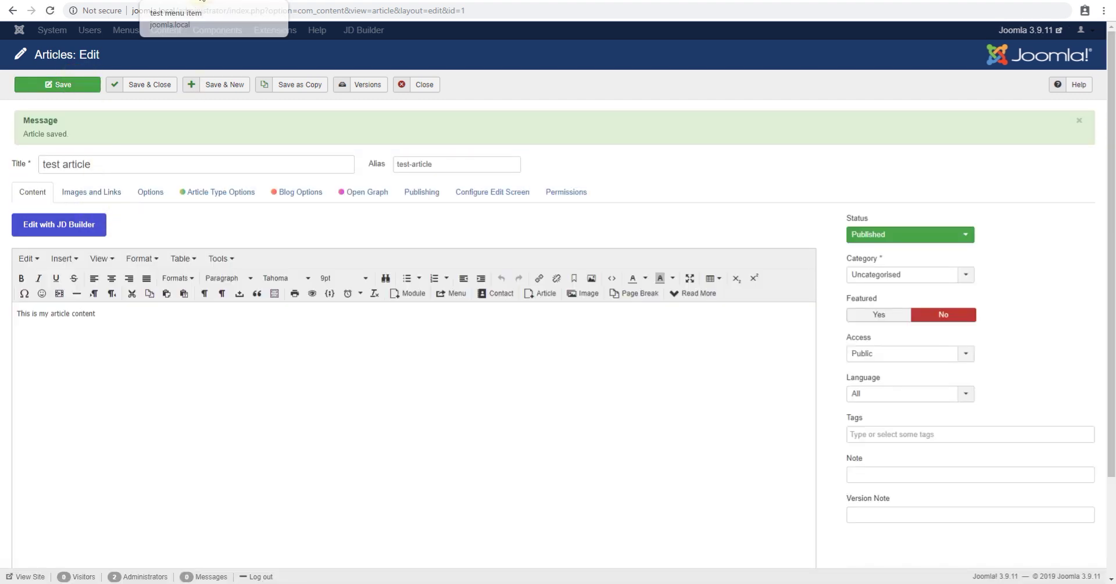
Reload the site page to confirm it shows the updated article text
left_click(202, 1)
key("F5")
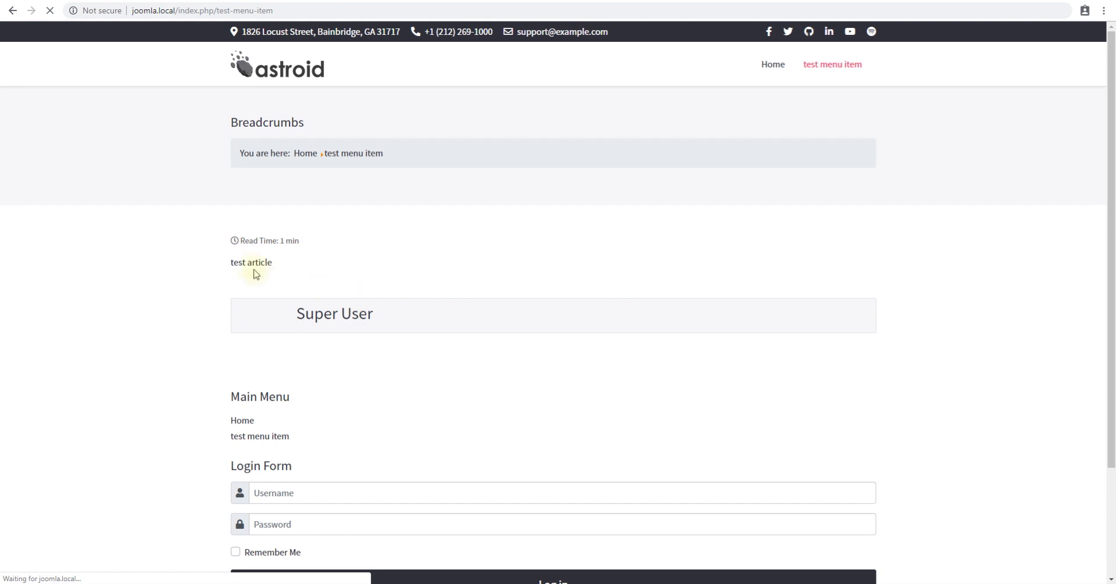
left_click_drag(243, 263, 352, 267)
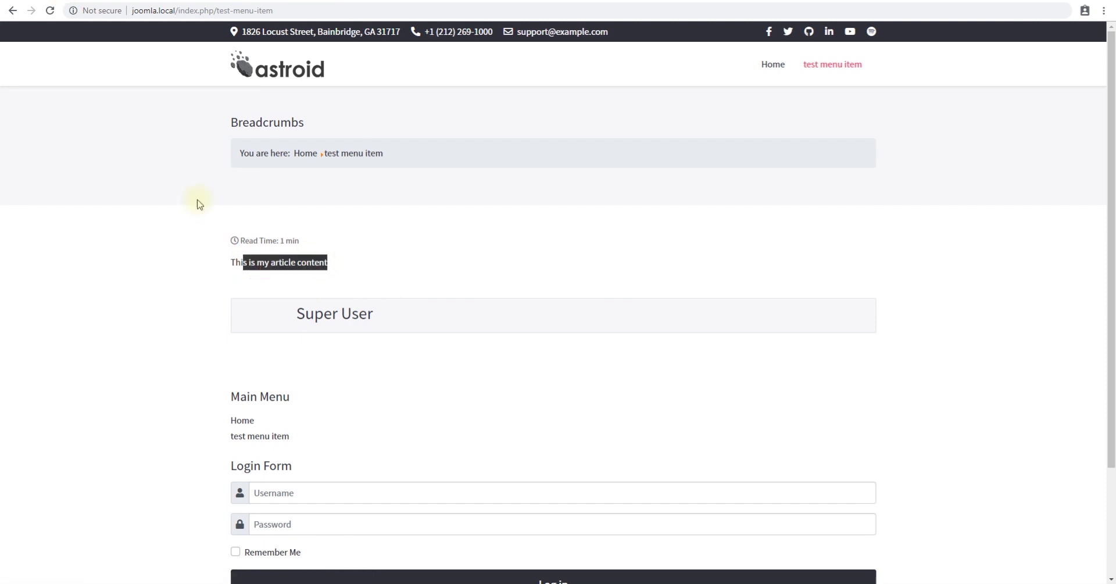
key("ctrl+Tab")
Switch the article to Edit with JD Builder, save it, and reload the site page
left_click(75, 225)
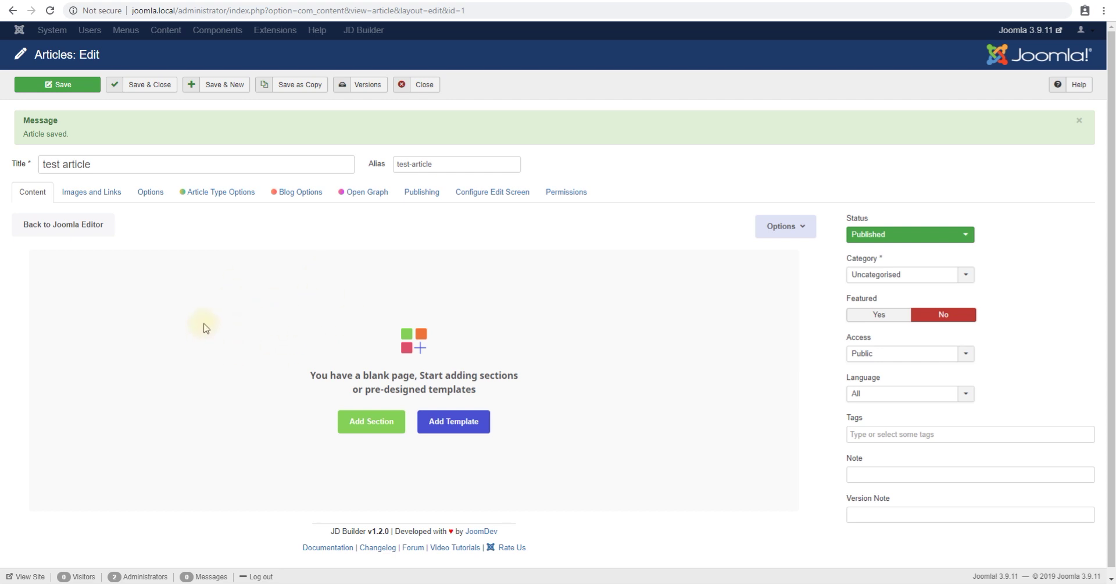
left_click(65, 86)
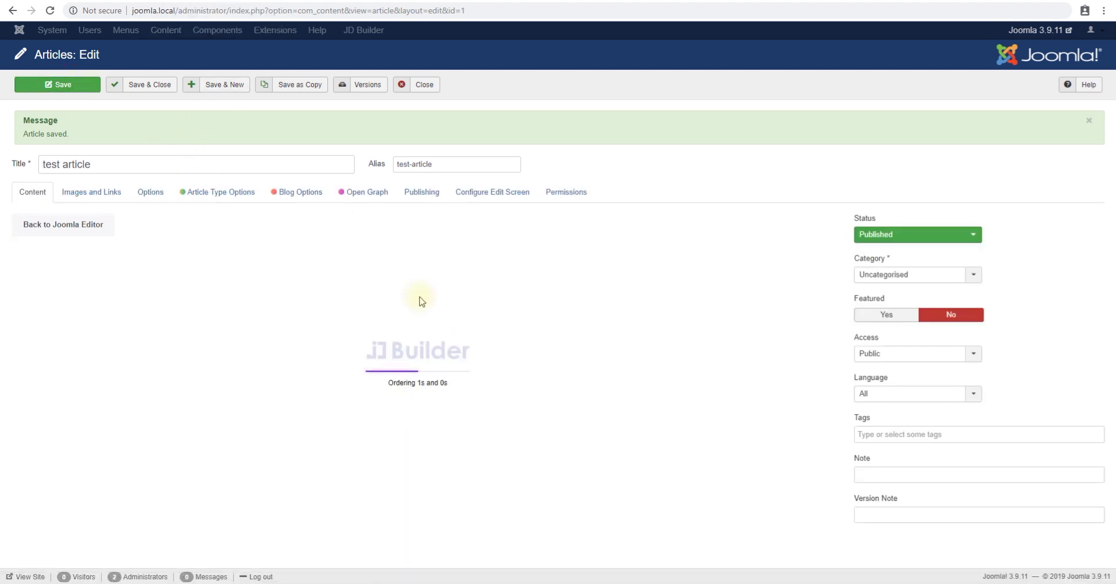
key("ctrl+Tab")
key("F5")
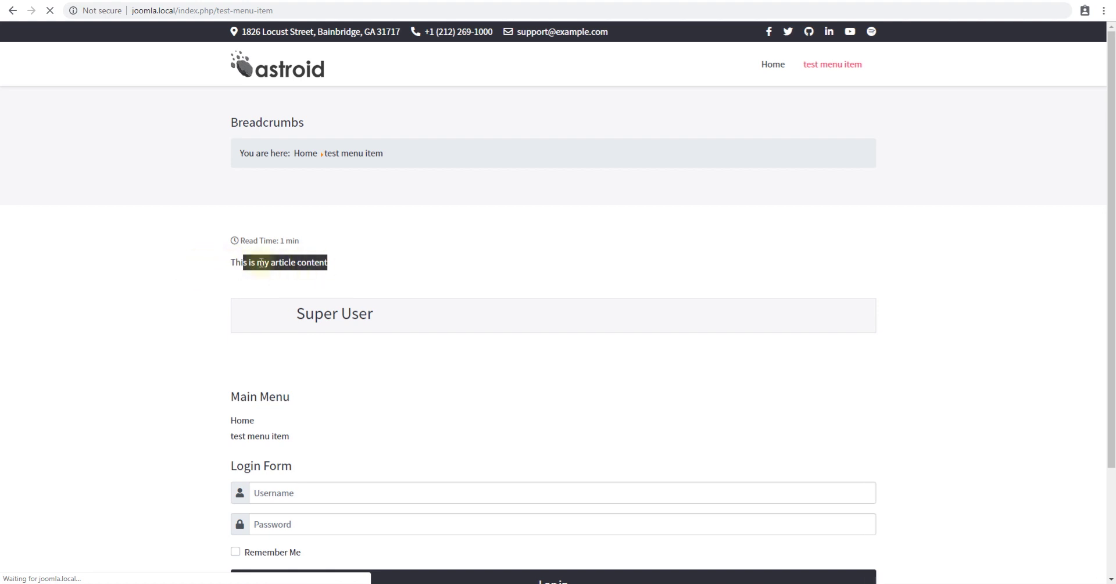
left_click(240, 260)
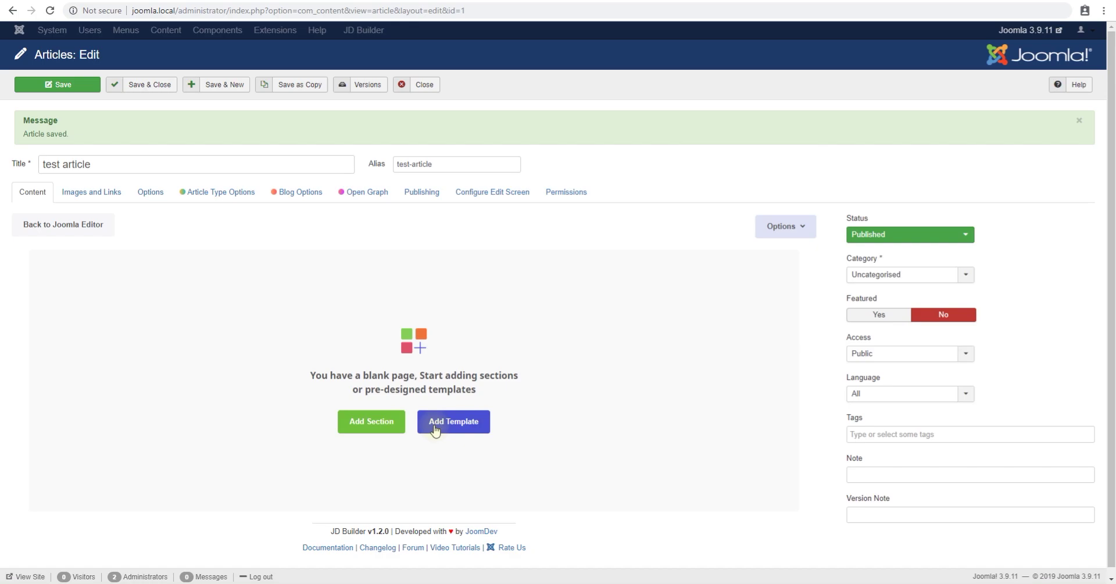
Import the Content Section View 1 block from the template library's Blocks tab
left_click(447, 421)
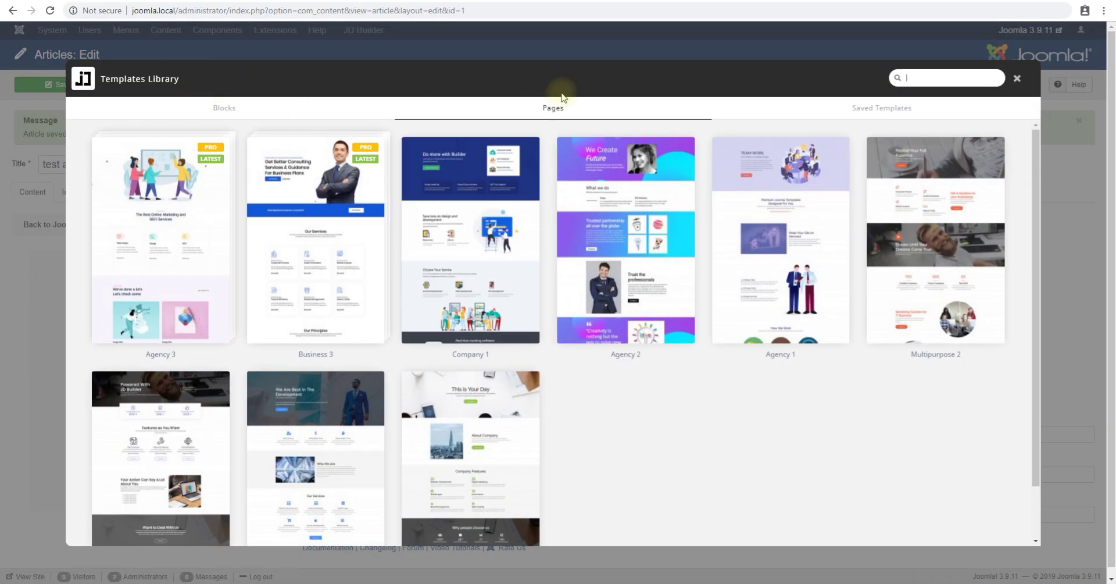
left_click(211, 112)
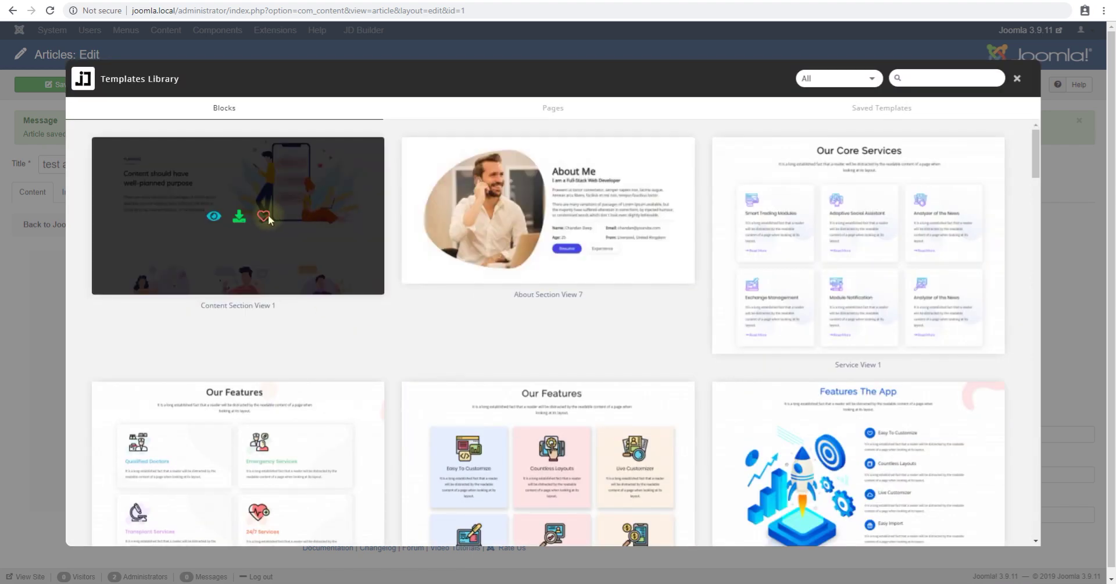
left_click(239, 216)
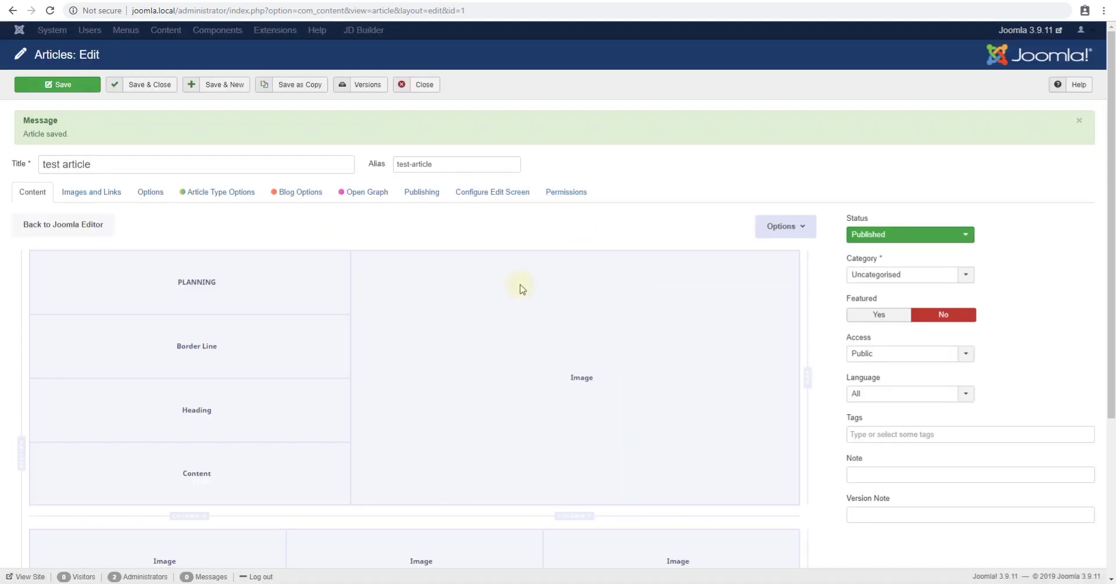
Save the article with the imported block and review the PLANNING section on the reloaded site page
scroll(522, 289, "down", 1)
left_click(68, 54)
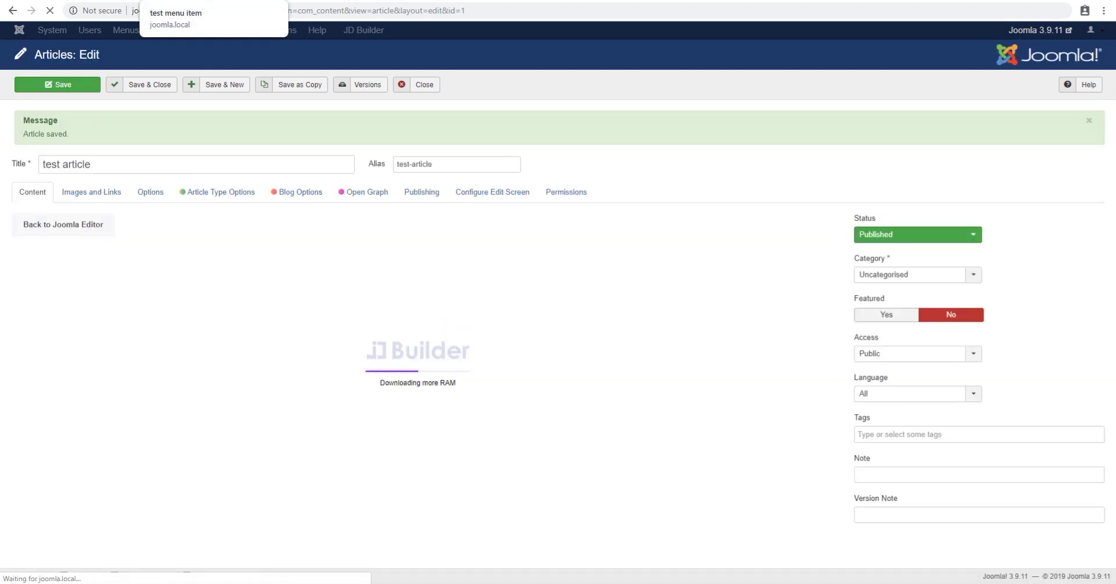
left_click(209, 1)
key("F5")
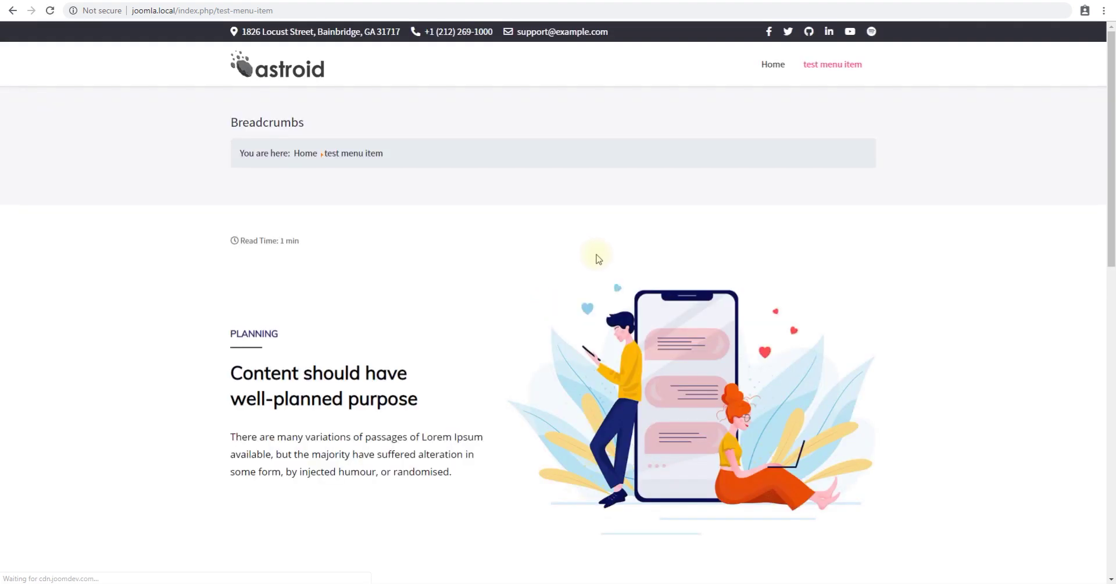
scroll(599, 258, "down", 2)
left_click_drag(237, 159, 855, 390)
scroll(855, 390, "down", 1)
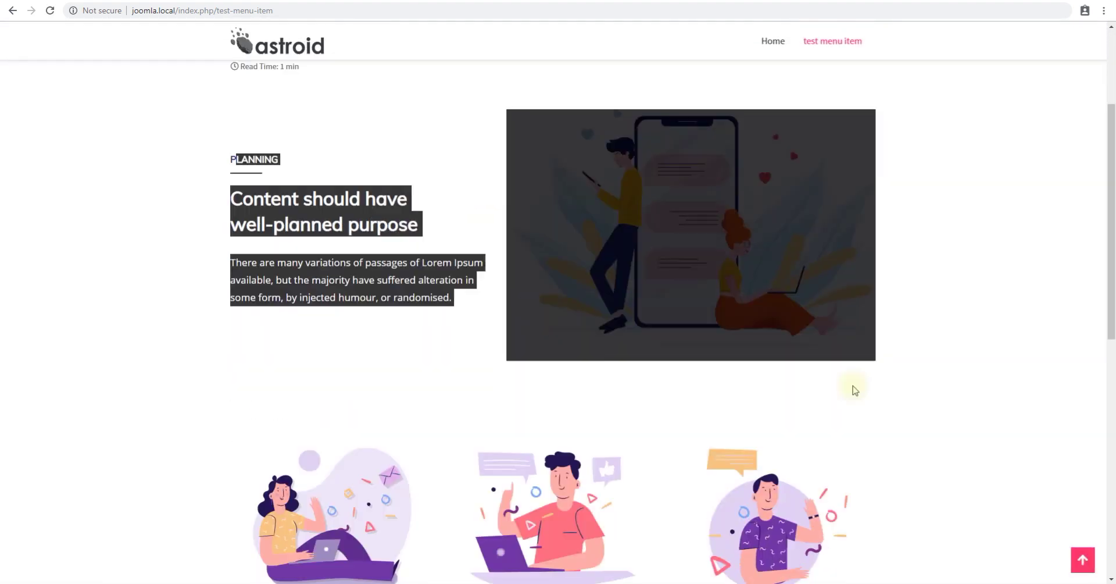
scroll(855, 390, "down", 6)
scroll(413, 249, "up", 7)
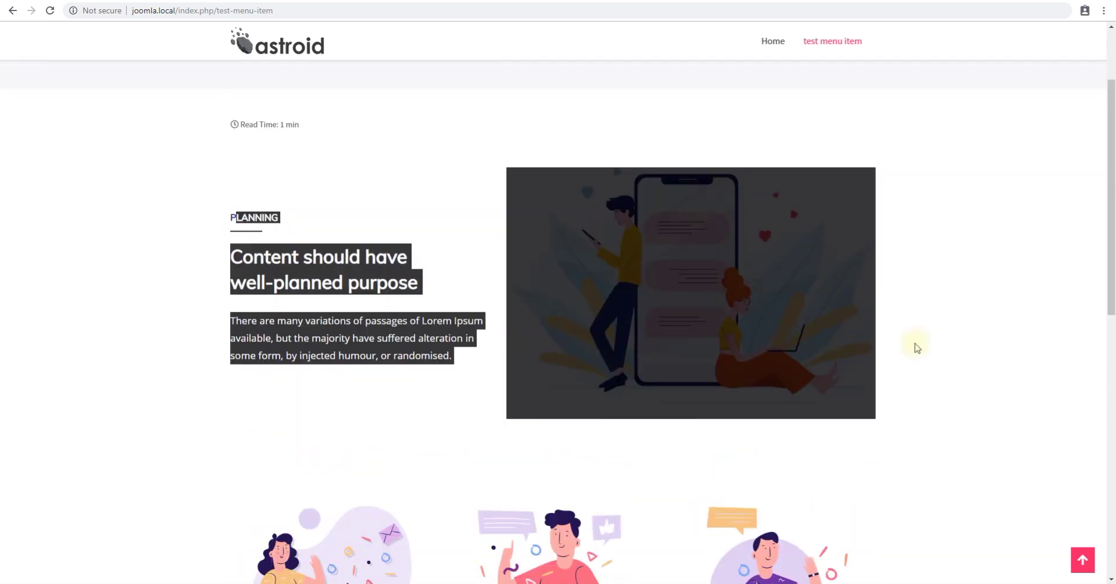
left_click(917, 347)
Switch the article back to the standard Joomla editor and save it
left_click(69, 1)
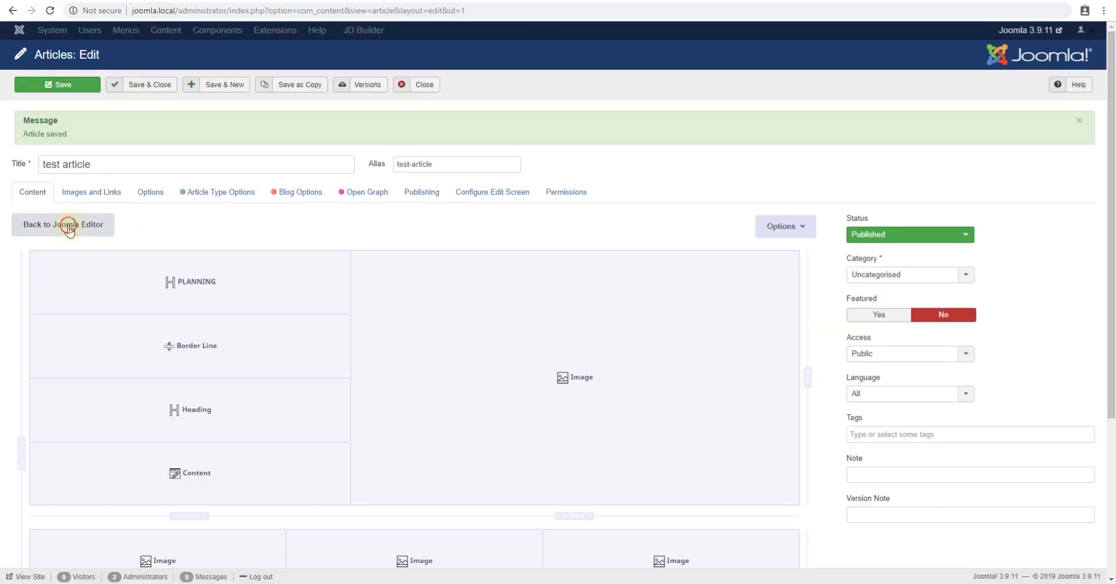
left_click(69, 226)
left_click(44, 226)
left_click(71, 231)
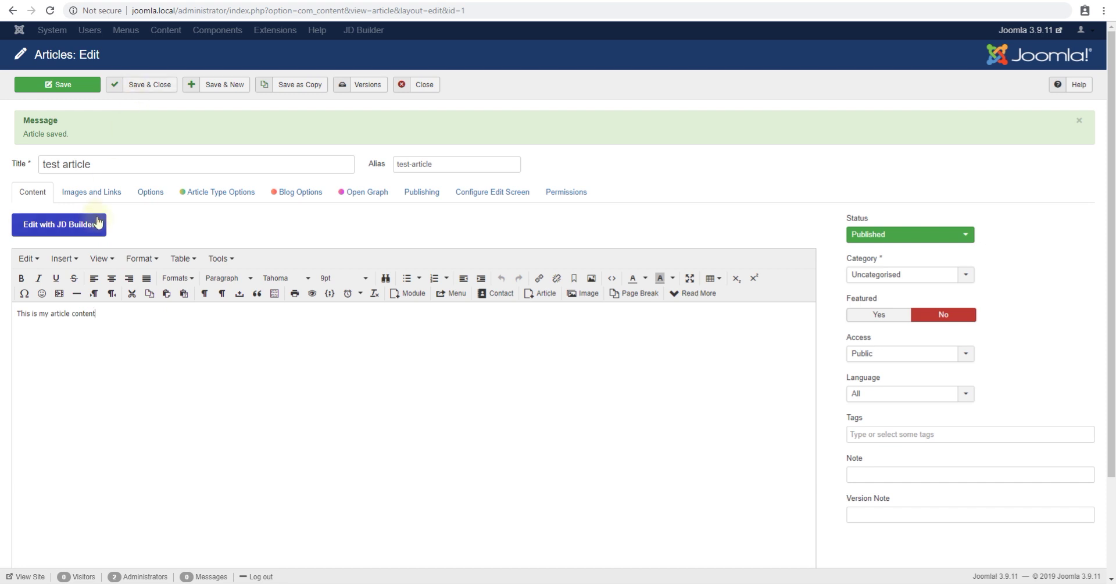
left_click(66, 84)
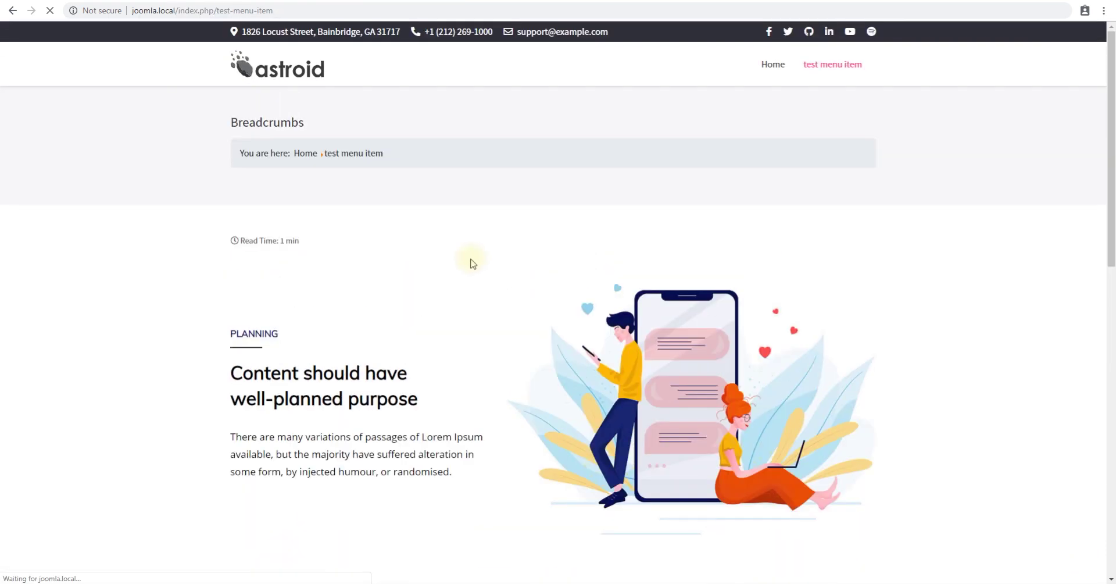
Confirm the site shows plain 'This is my article content', then reopen the JD Builder layout
left_click_drag(248, 260, 328, 260)
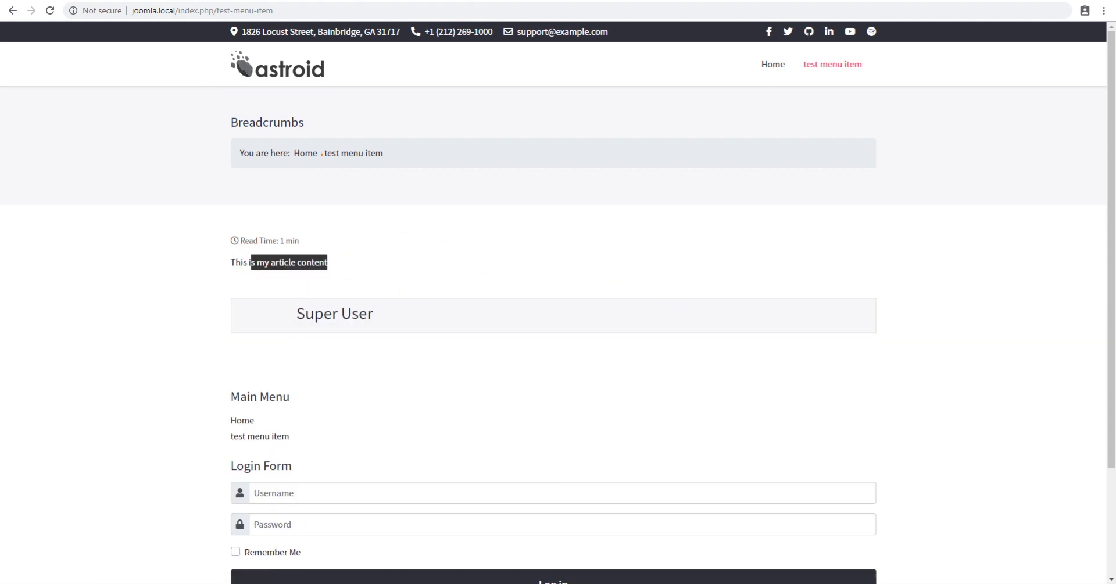
key("alt+Left")
left_click(44, 223)
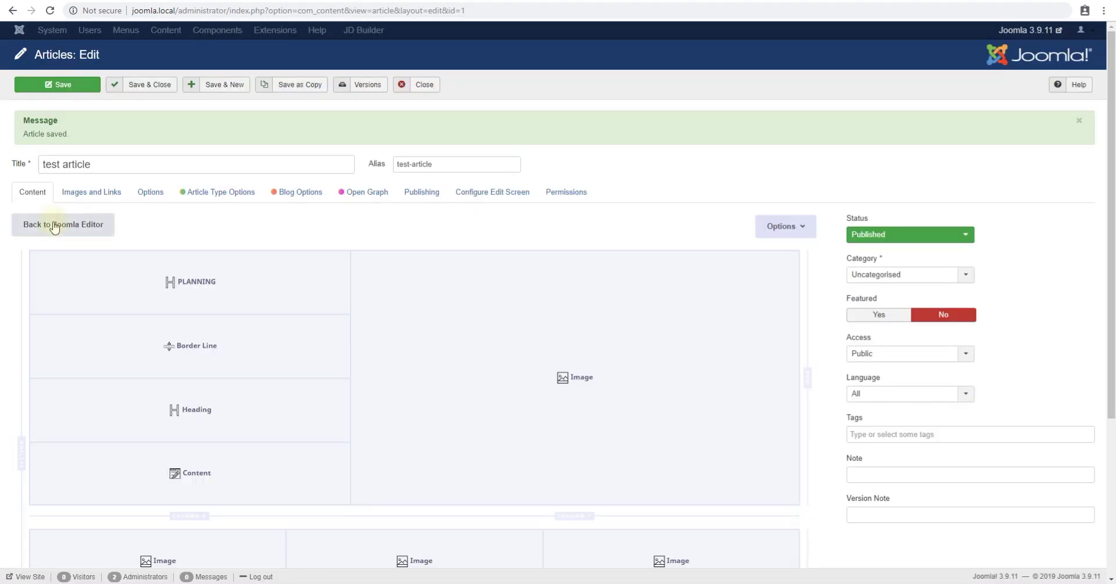
scroll(404, 324, "down", 2)
scroll(455, 318, "up", 2)
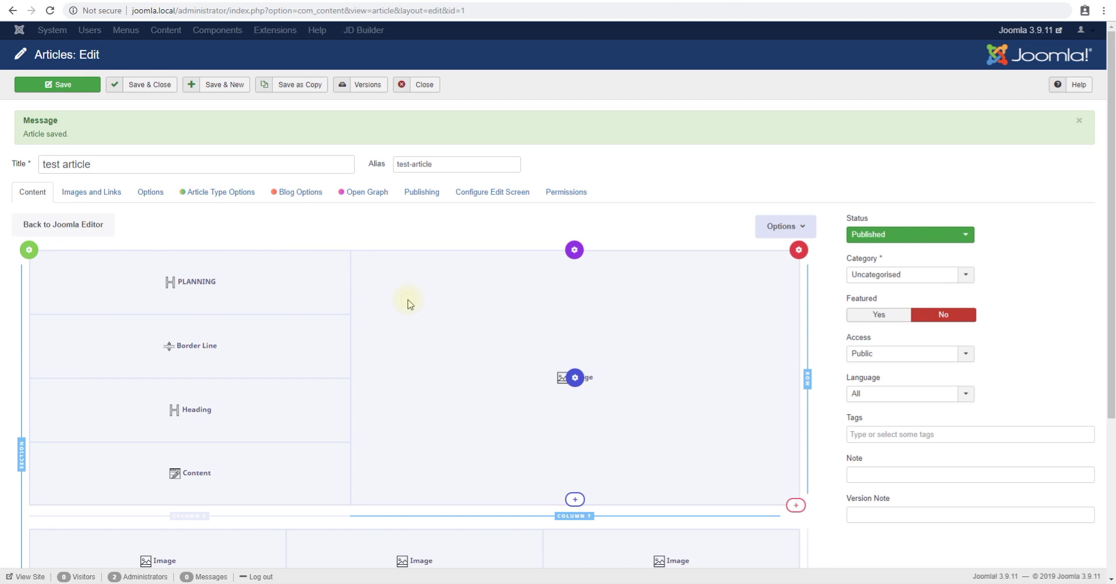
Save and close the test article, then return to the front-end test menu item page
left_click(134, 86)
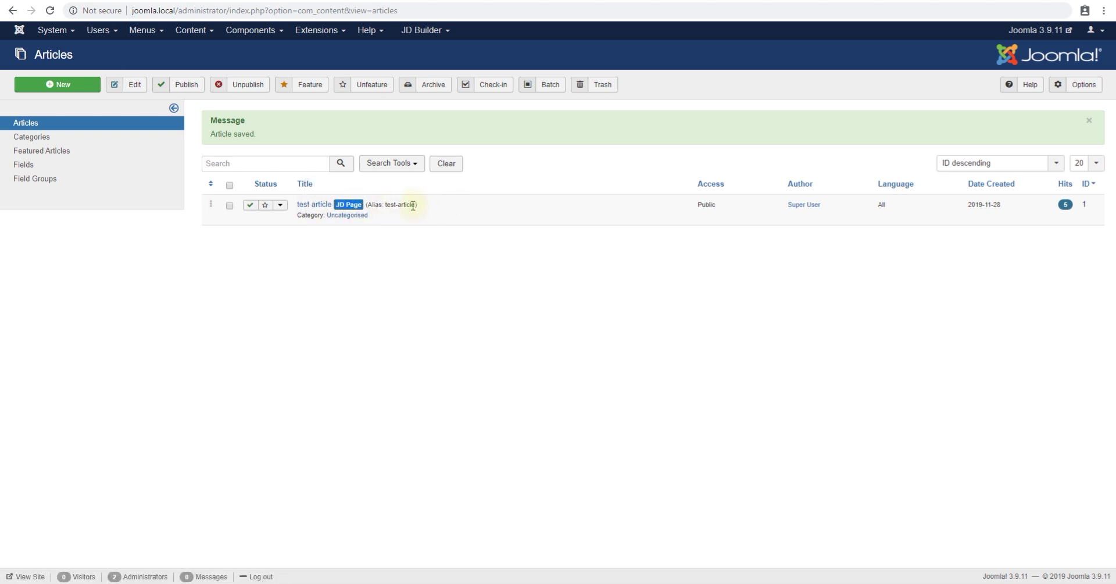
left_click(221, 3)
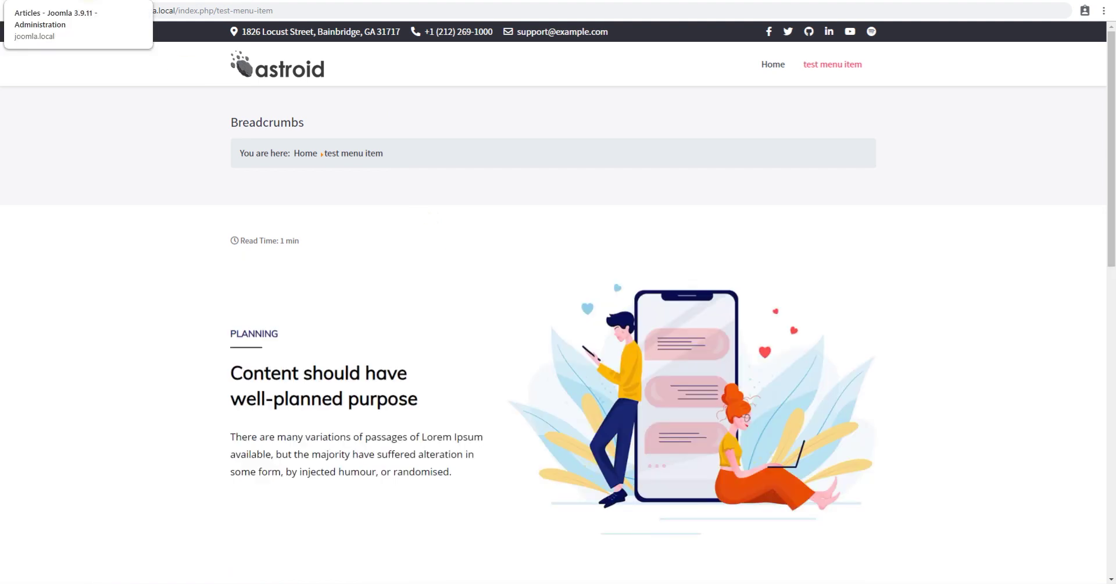
In Site Modules, copy 'position-2' from the Breadcrumbs module and open mod_jdbuilder for editing
left_click(58, 1)
left_click(321, 30)
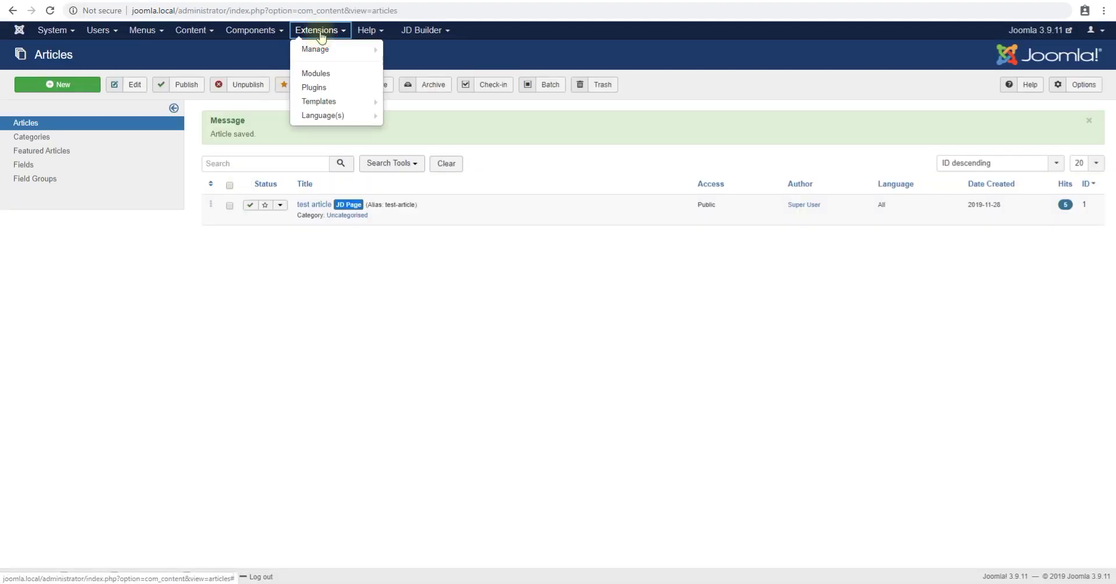
left_click(319, 75)
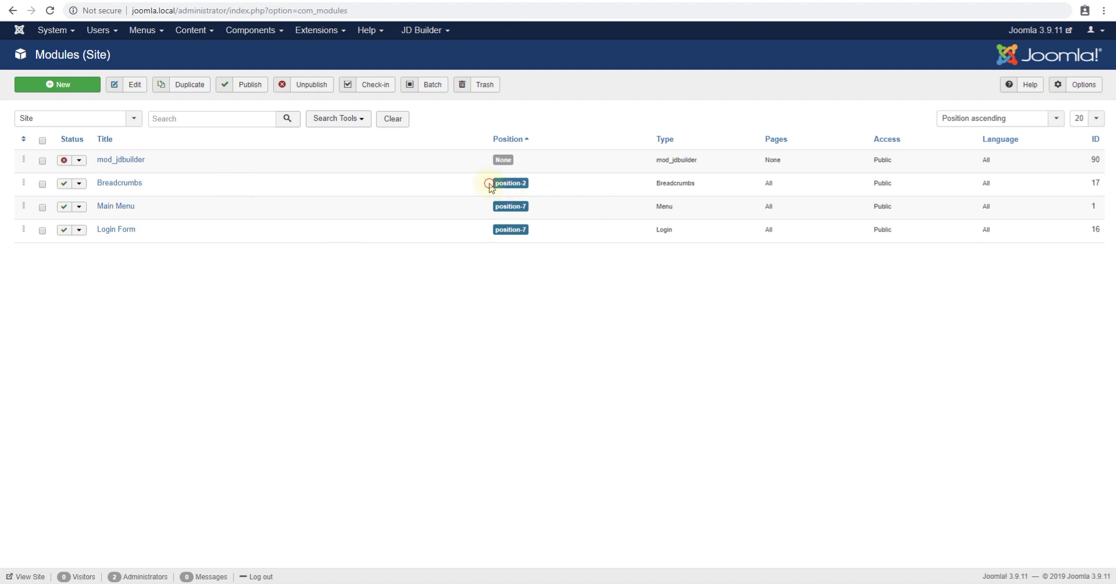
left_click_drag(492, 182, 525, 185)
key("ctrl+c")
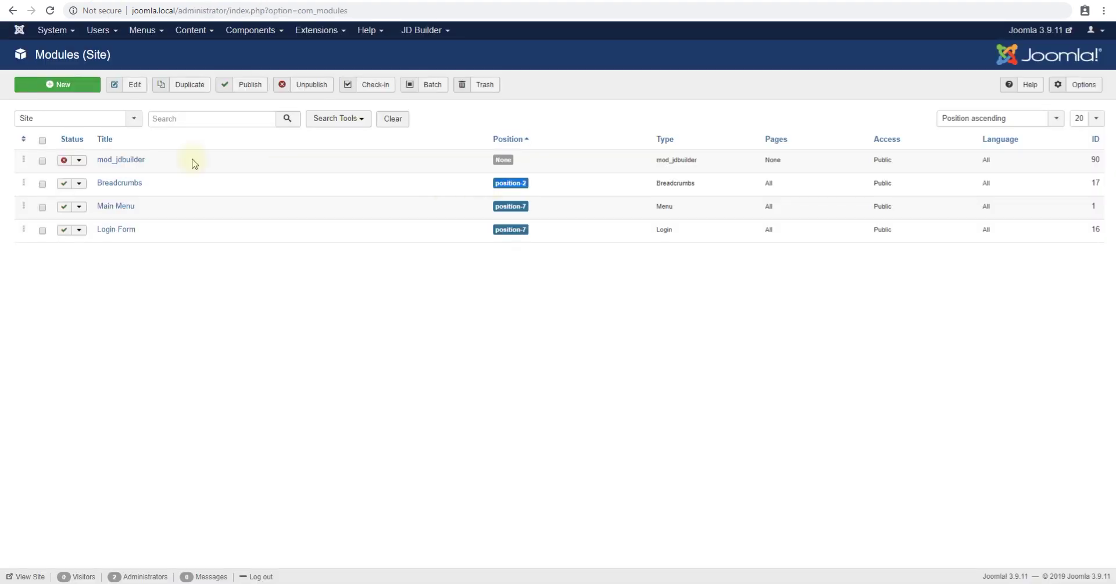
left_click(119, 159)
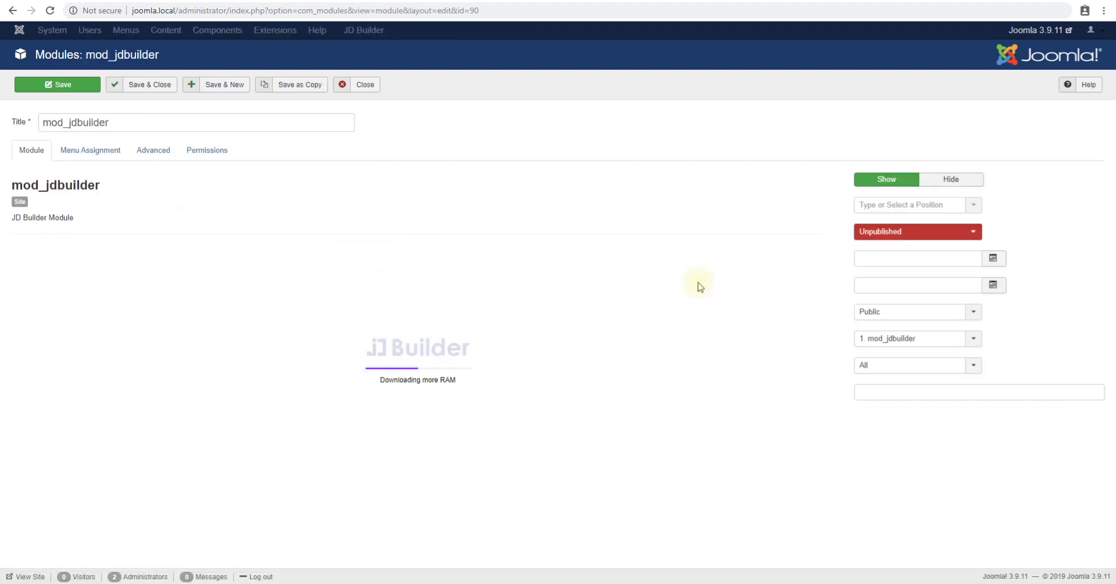
Set mod_jdbuilder to Position 2, Published, with Menu Assignment On all pages
left_click(883, 205)
key("ctrl+v")
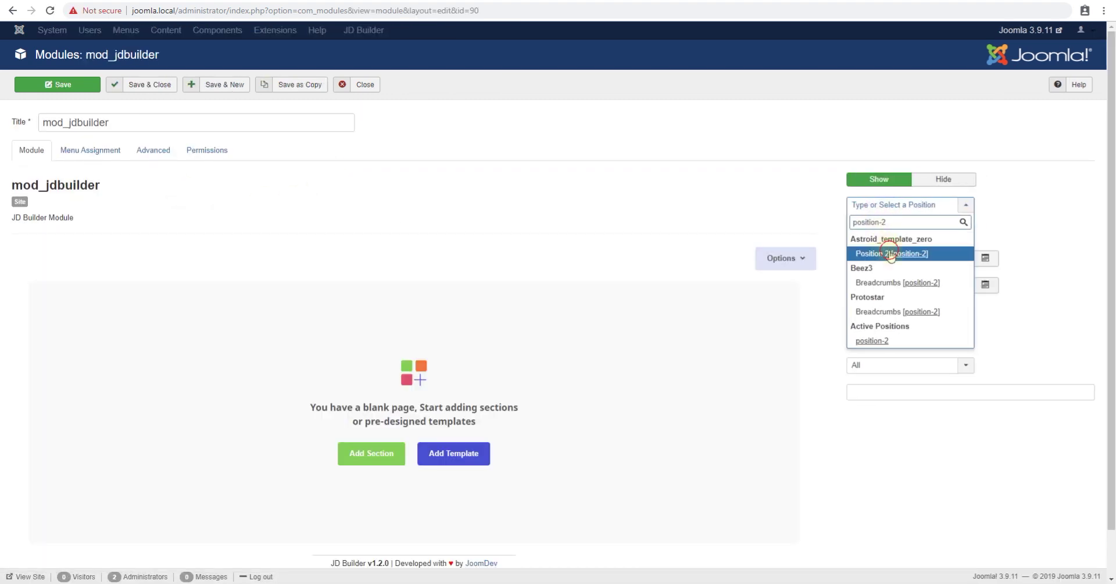
left_click(890, 253)
left_click(901, 230)
left_click(872, 248)
left_click(90, 150)
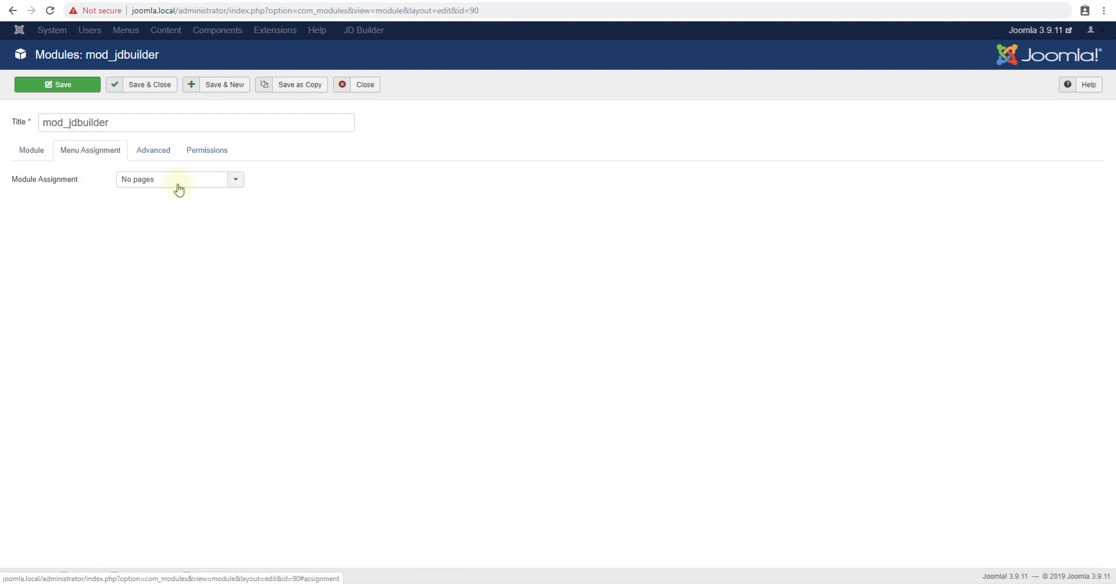
left_click(179, 180)
left_click(140, 193)
left_click(31, 149)
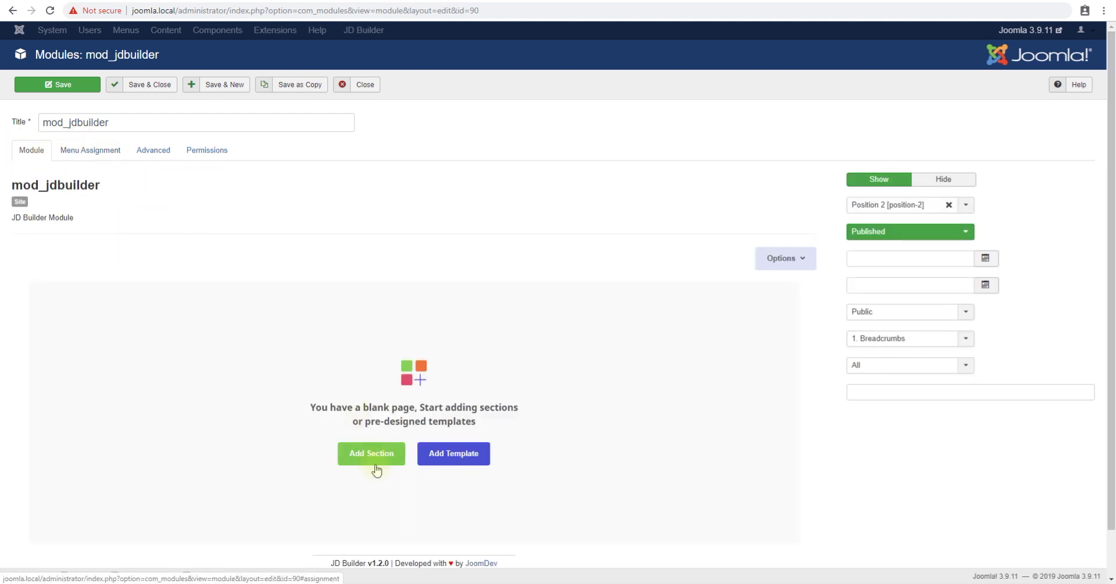
Add a single full-width 12-column section and open the Templates Library
left_click(382, 454)
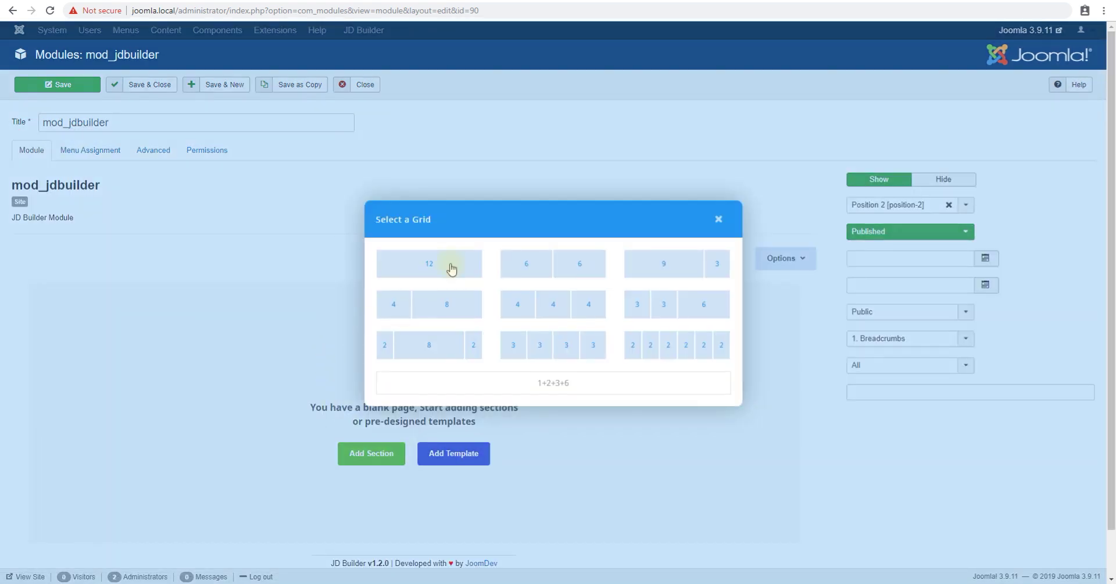
left_click(452, 268)
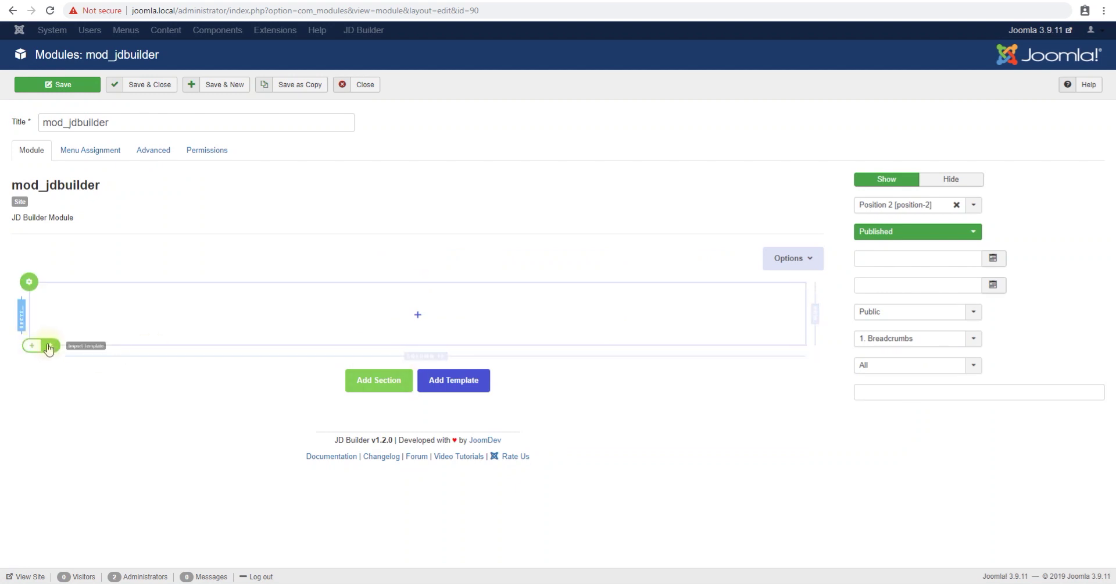
left_click(49, 347)
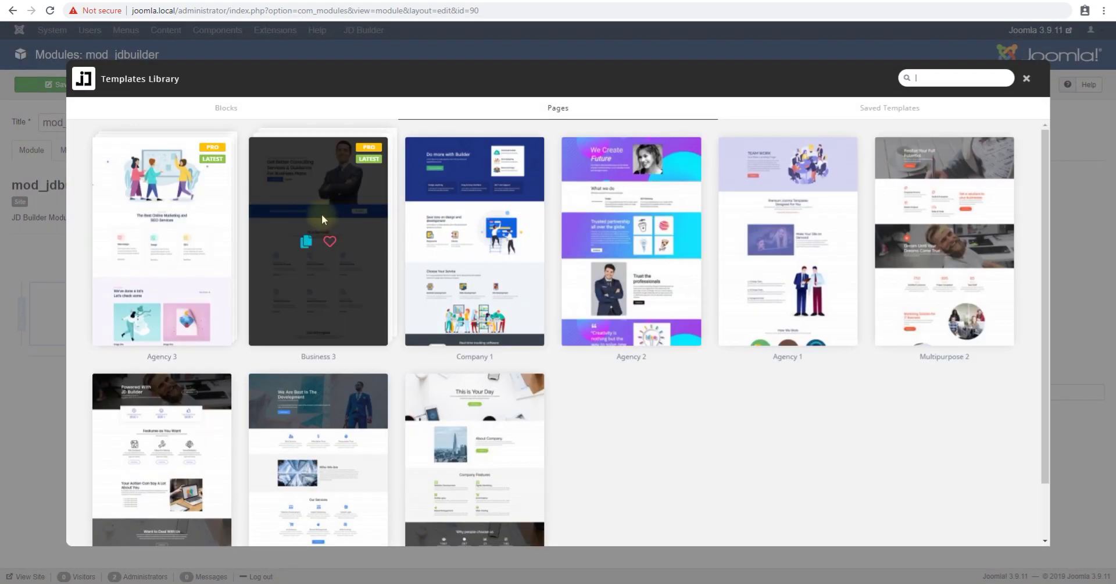
Insert the Hero View 12 block from the library's Blocks tab and save the module
left_click(231, 106)
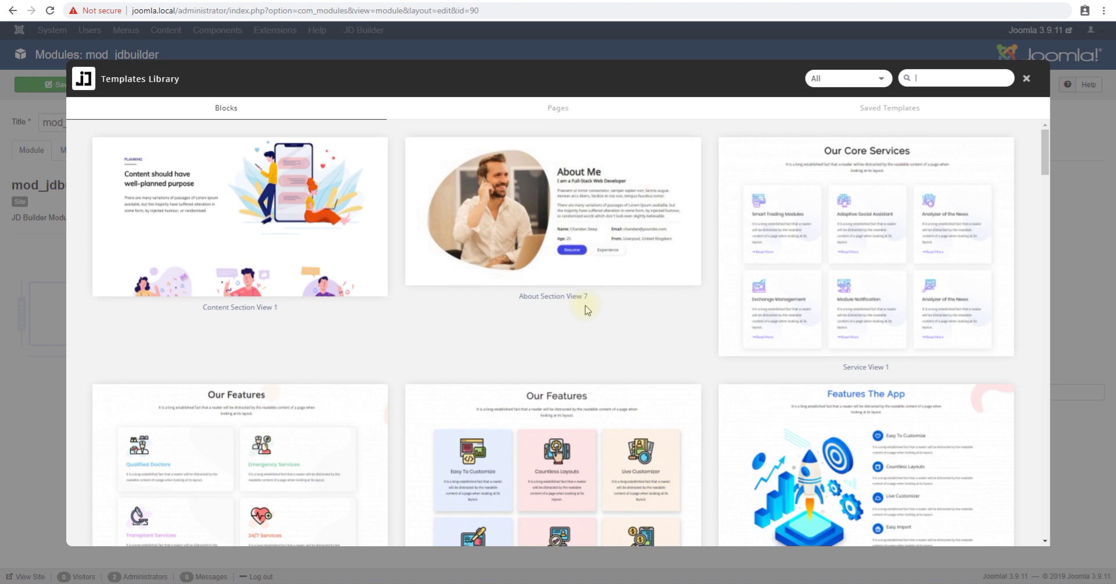
scroll(585, 309, "down", 6)
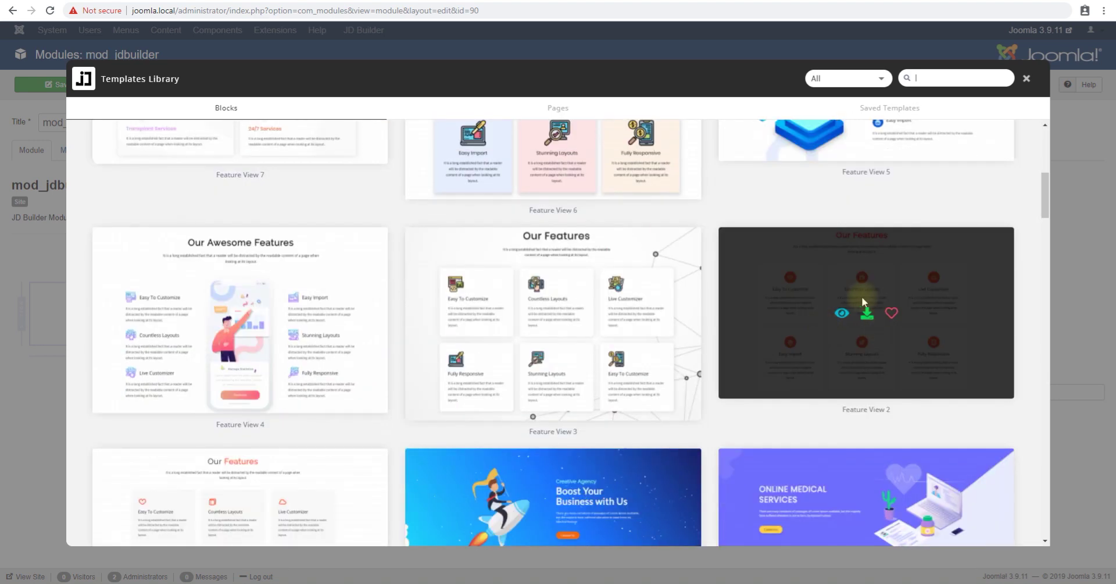
scroll(862, 296, "down", 5)
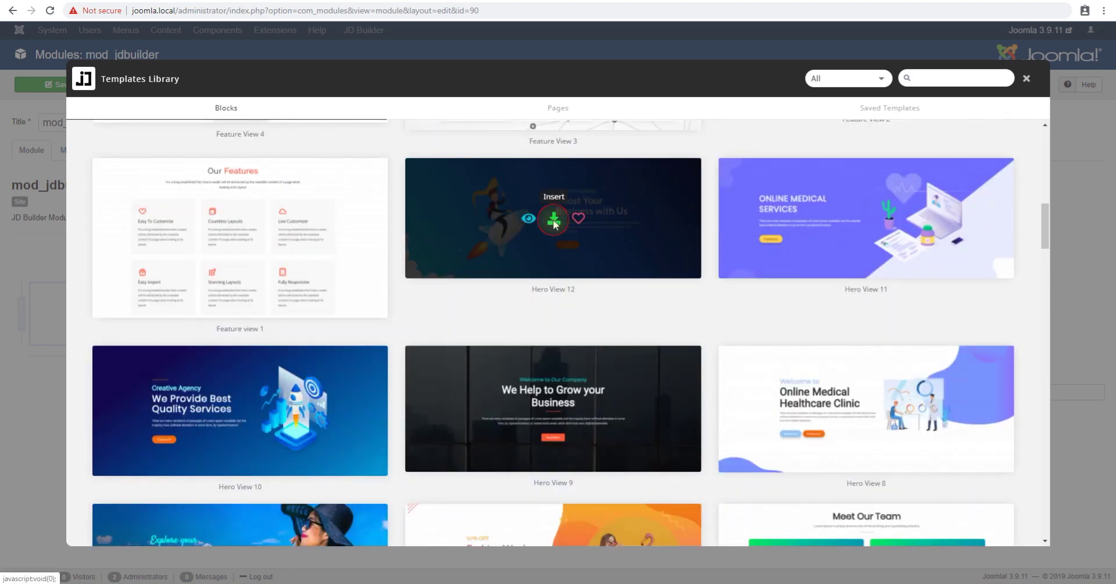
left_click(554, 222)
left_click(58, 85)
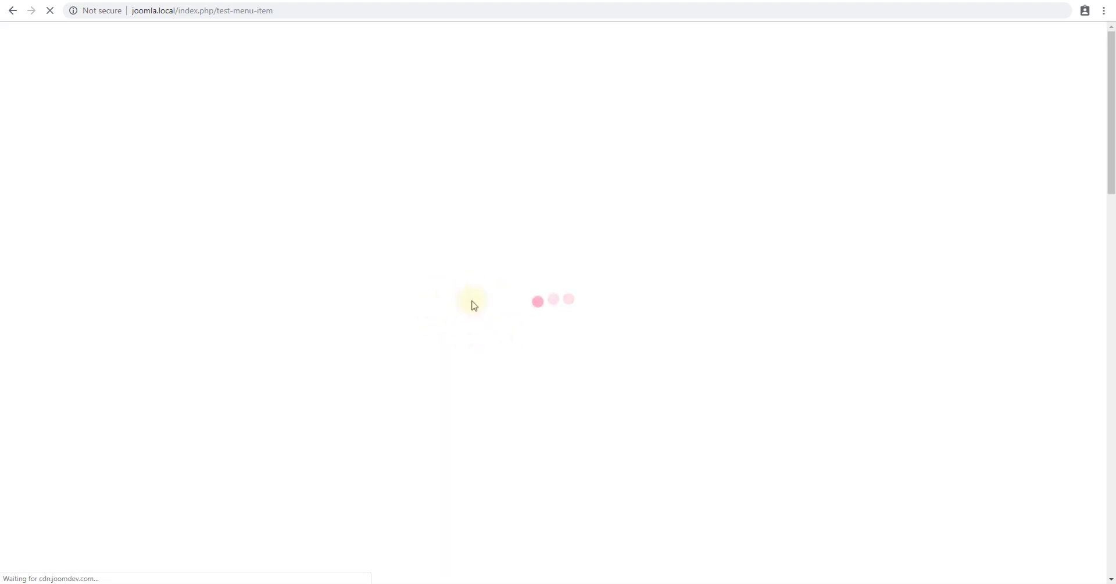
Set the mod_jdbuilder title to Hide, save and close, and reload the test menu item page
scroll(494, 295, "down", 4)
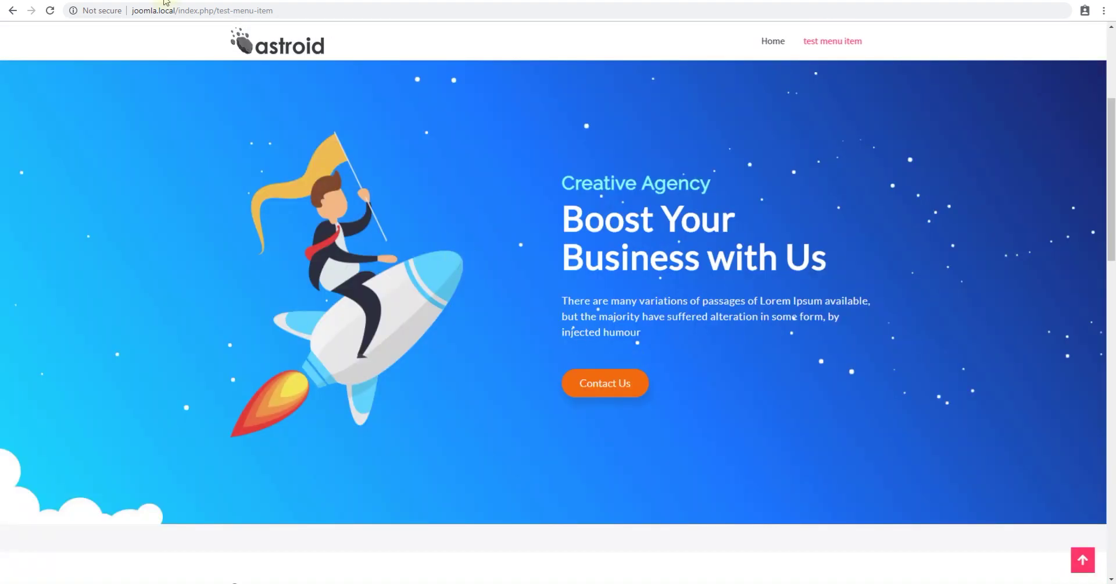
left_click(165, 2)
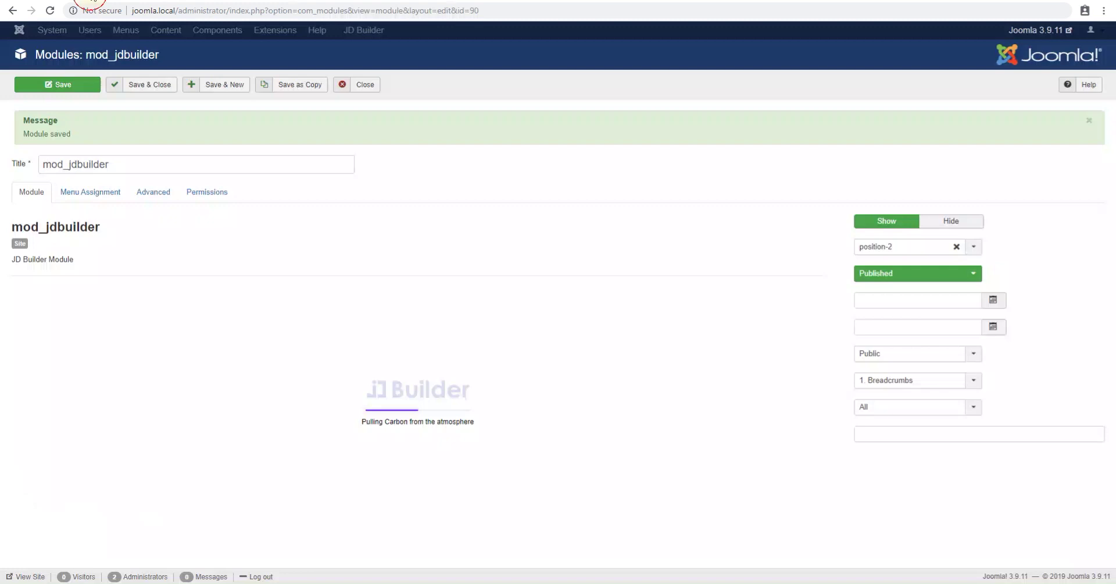
left_click(943, 221)
left_click(151, 85)
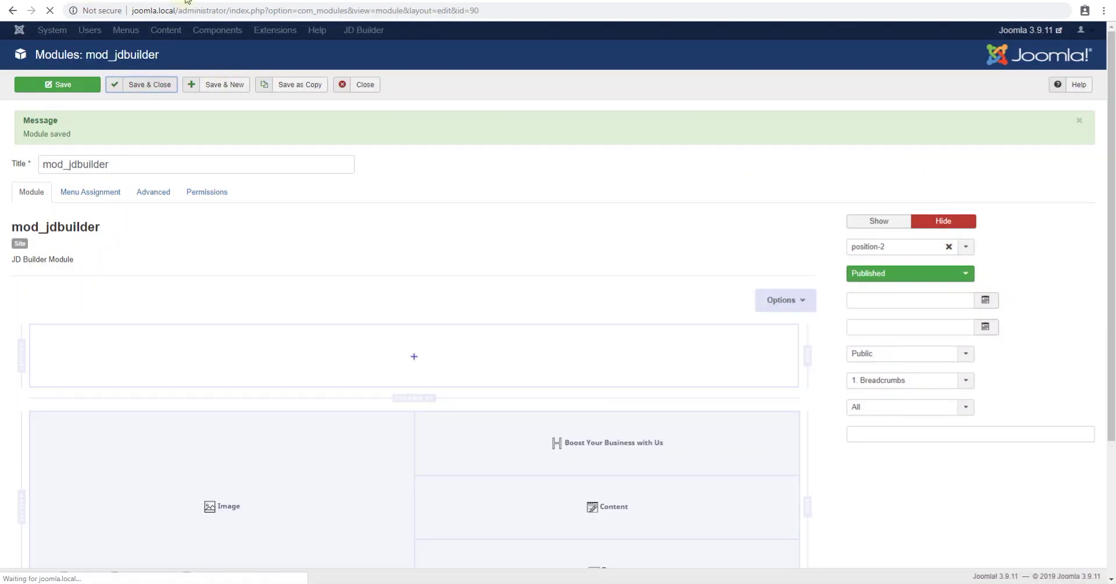
key("ctrl+Tab")
key("F5")
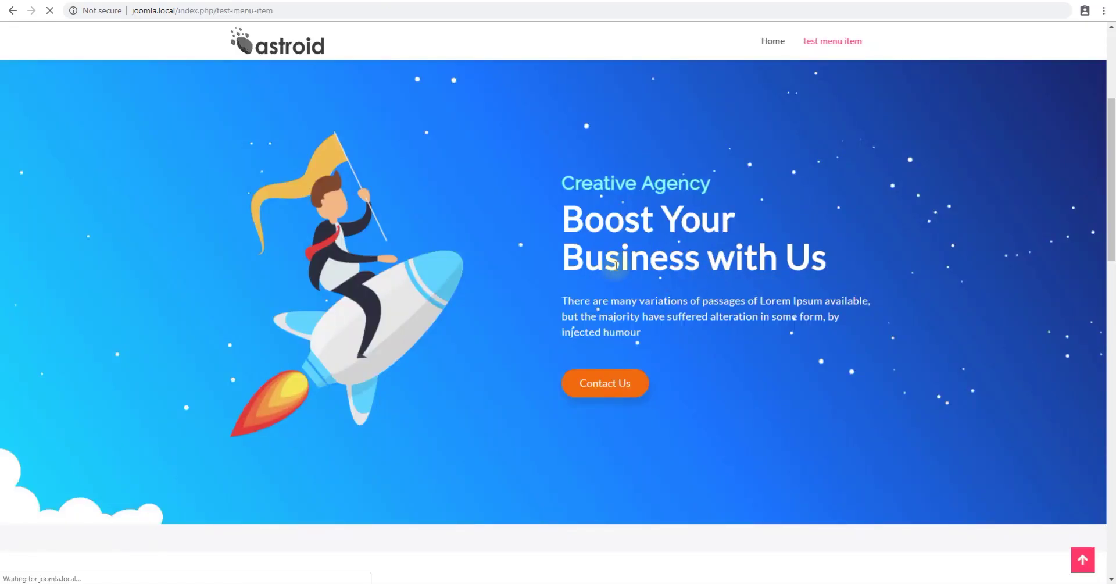
scroll(375, 265, "down", 3)
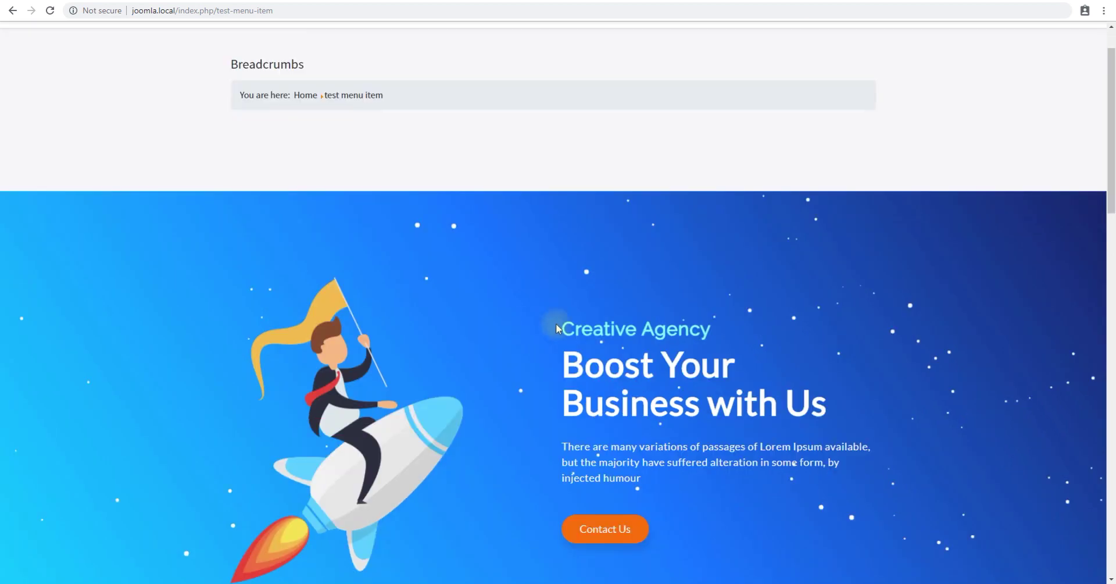
left_click_drag(519, 205, 706, 366)
left_click(706, 366)
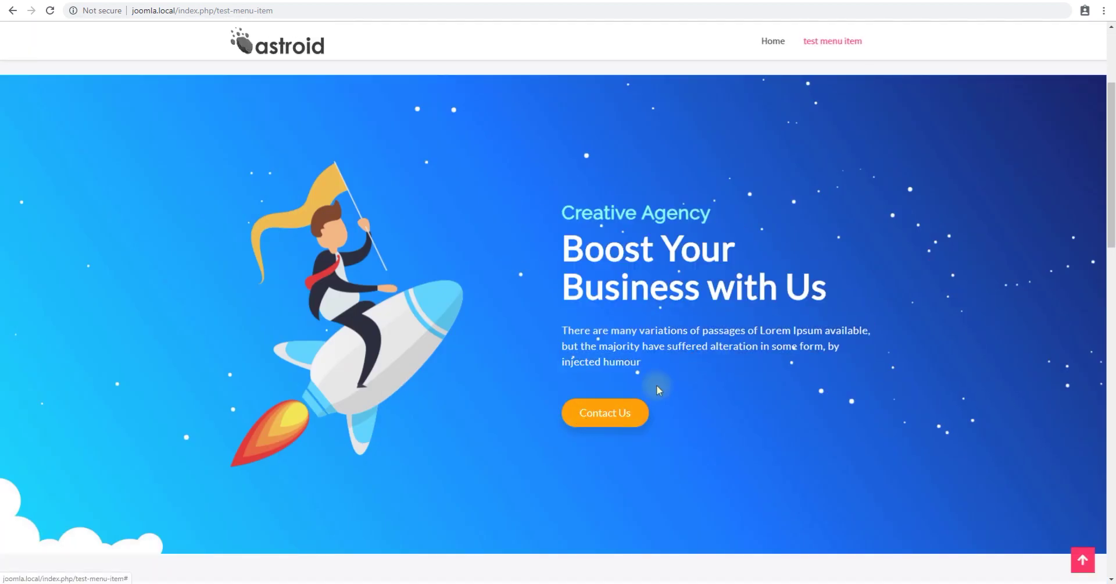
scroll(641, 378, "down", 1)
scroll(639, 379, "down", 6)
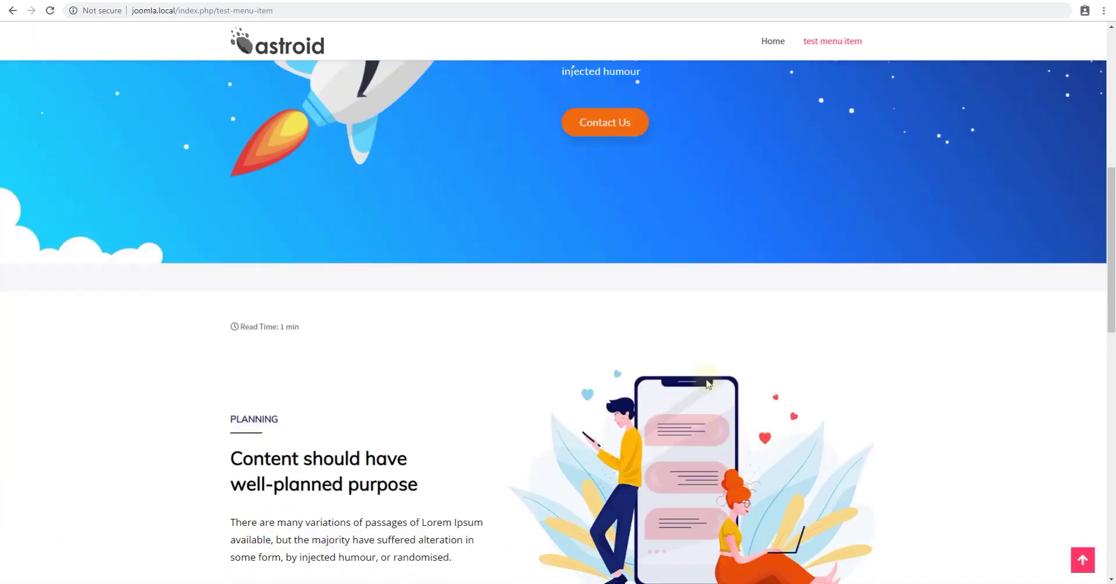
scroll(674, 378, "up", 7)
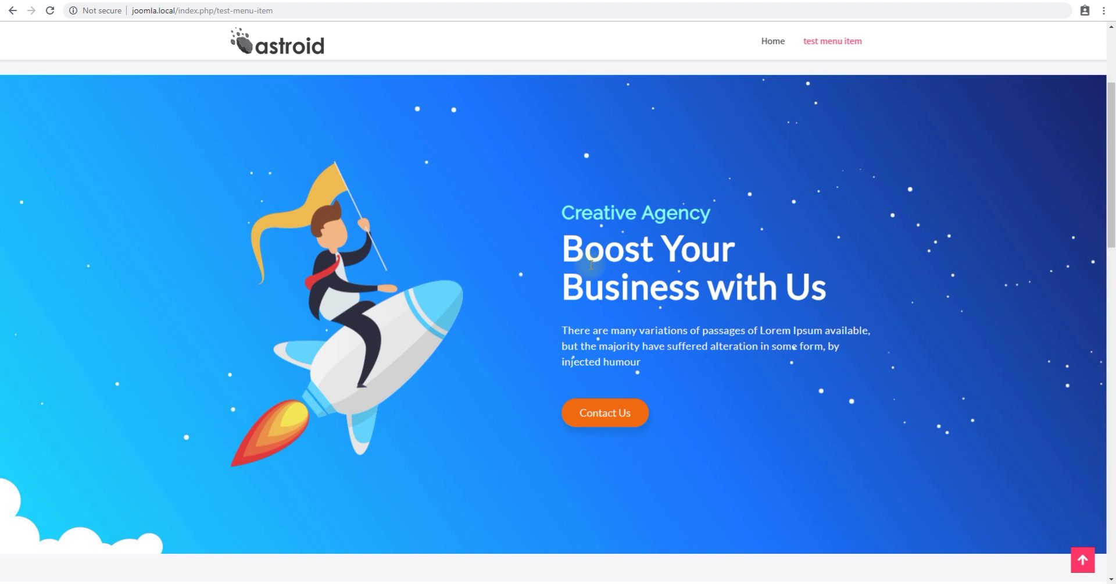
left_click_drag(561, 213, 654, 361)
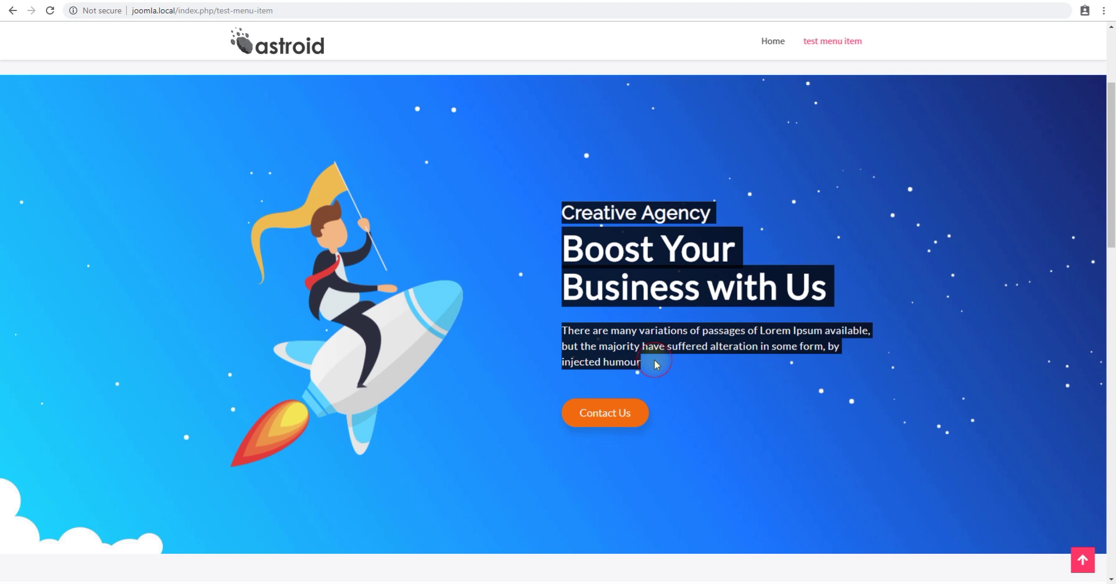
left_click(628, 270)
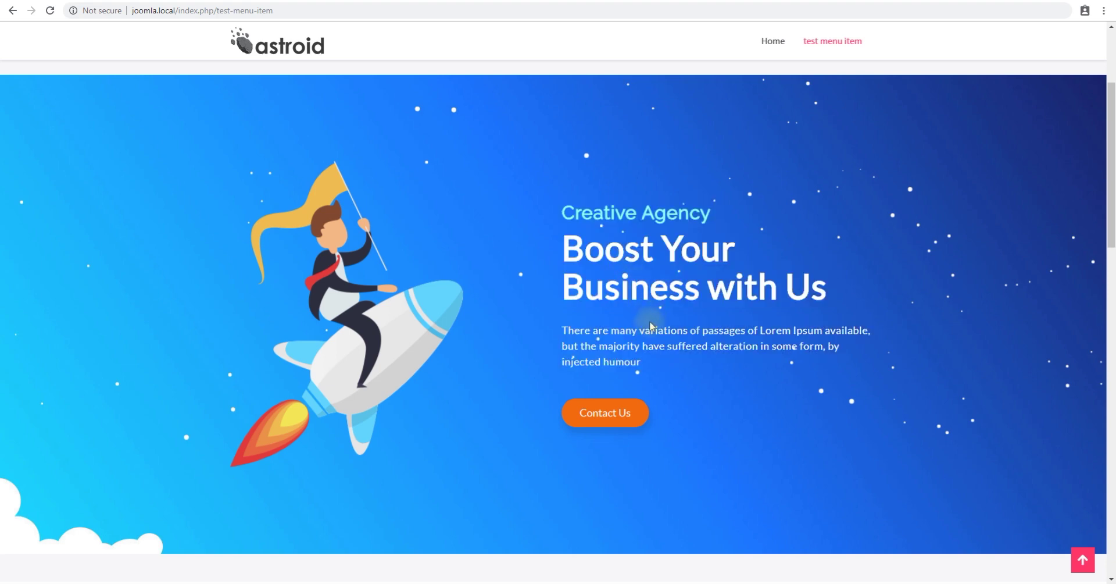
scroll(651, 326, "down", 2)
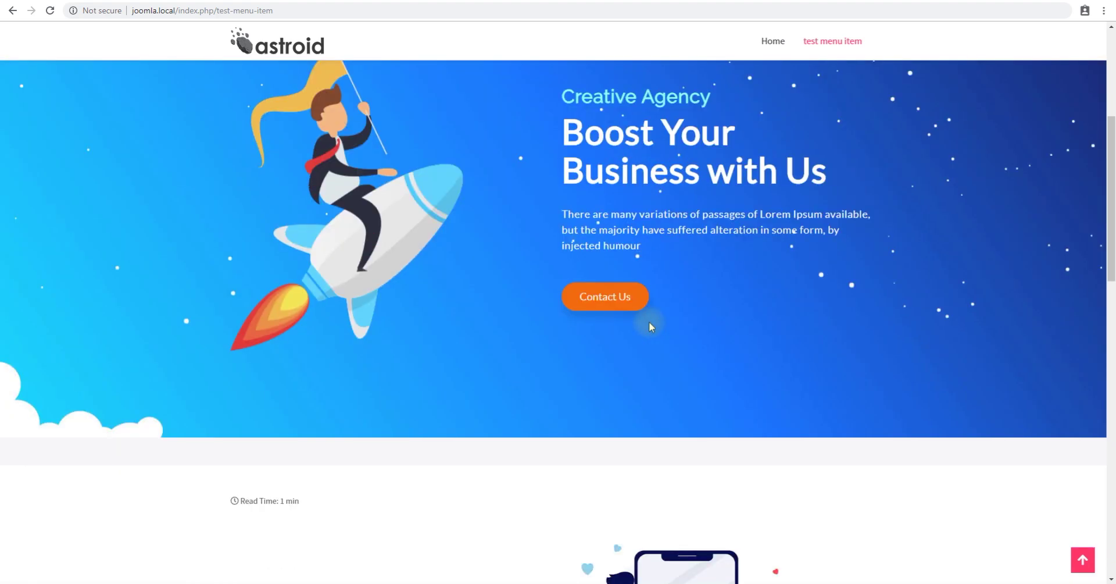
scroll(506, 374, "down", 4)
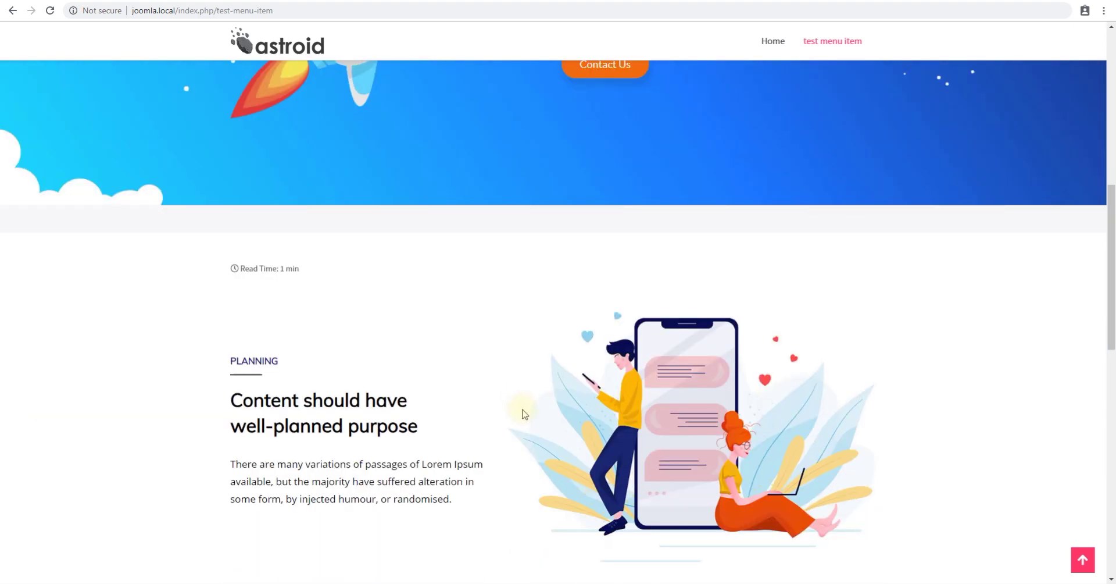
scroll(524, 414, "up", 5)
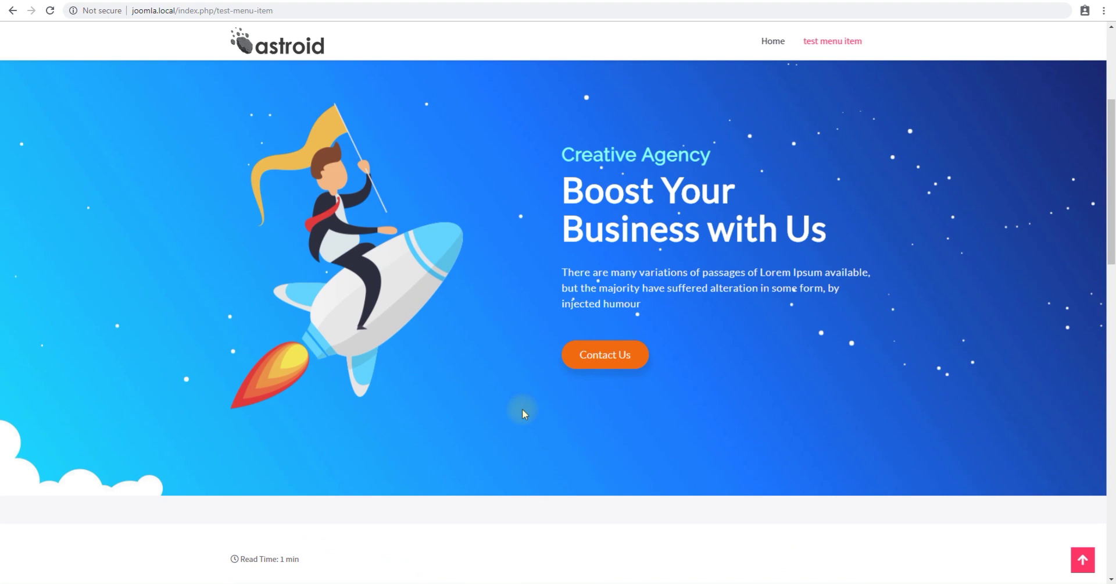